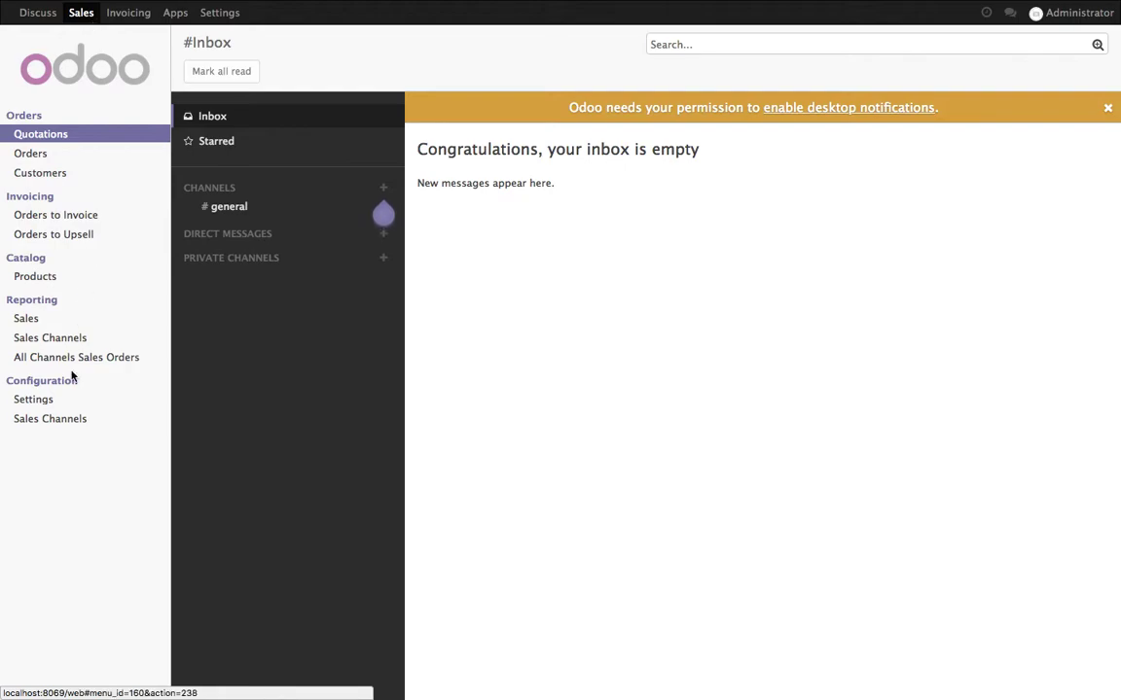
Set customer accounts to Free sign up (B2C), enable Online Signature & Payment, and save
click(102, 404)
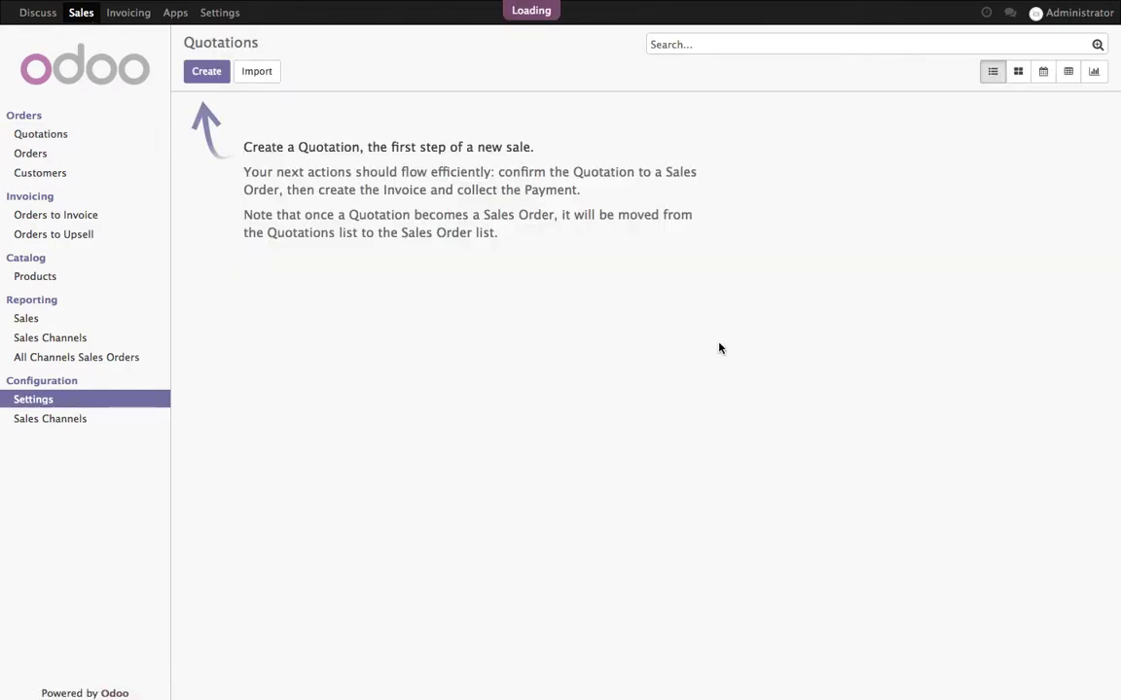
click(767, 389)
scroll(776, 416, down, 2)
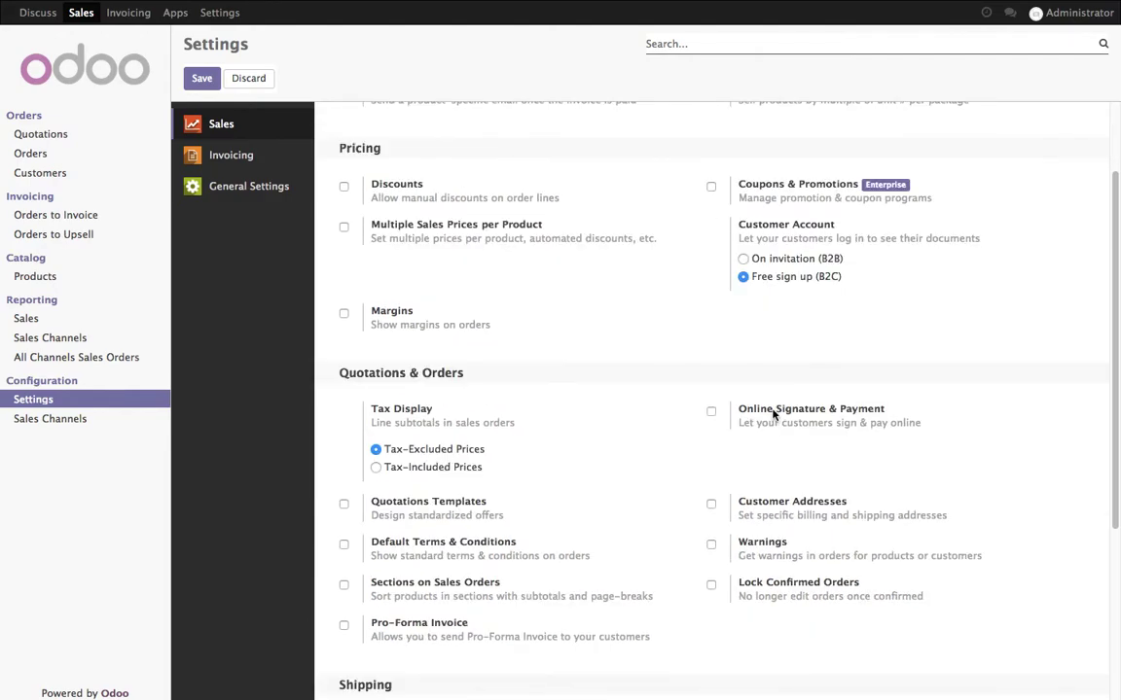
click(775, 413)
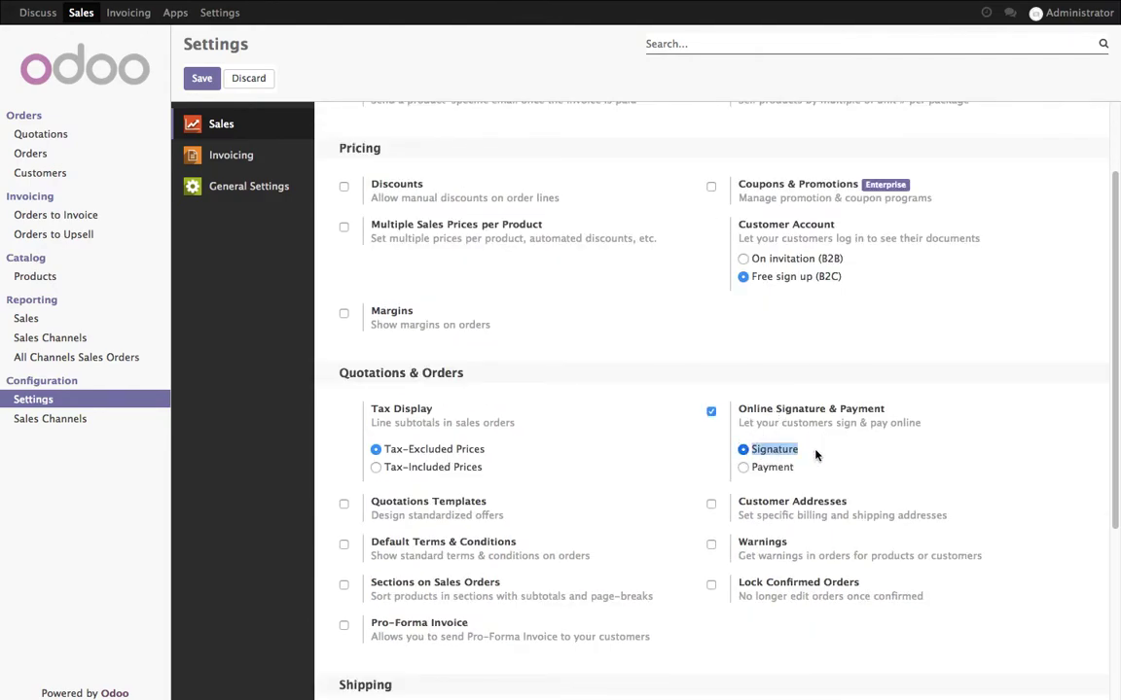
scroll(778, 455, up, 2)
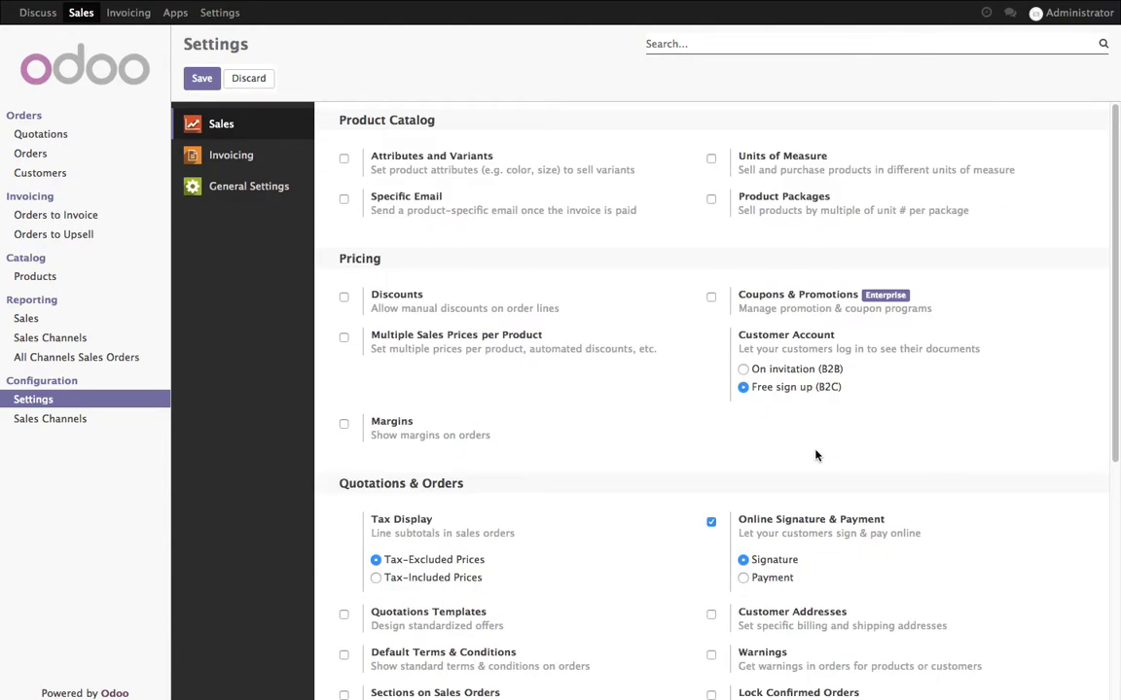
click(201, 79)
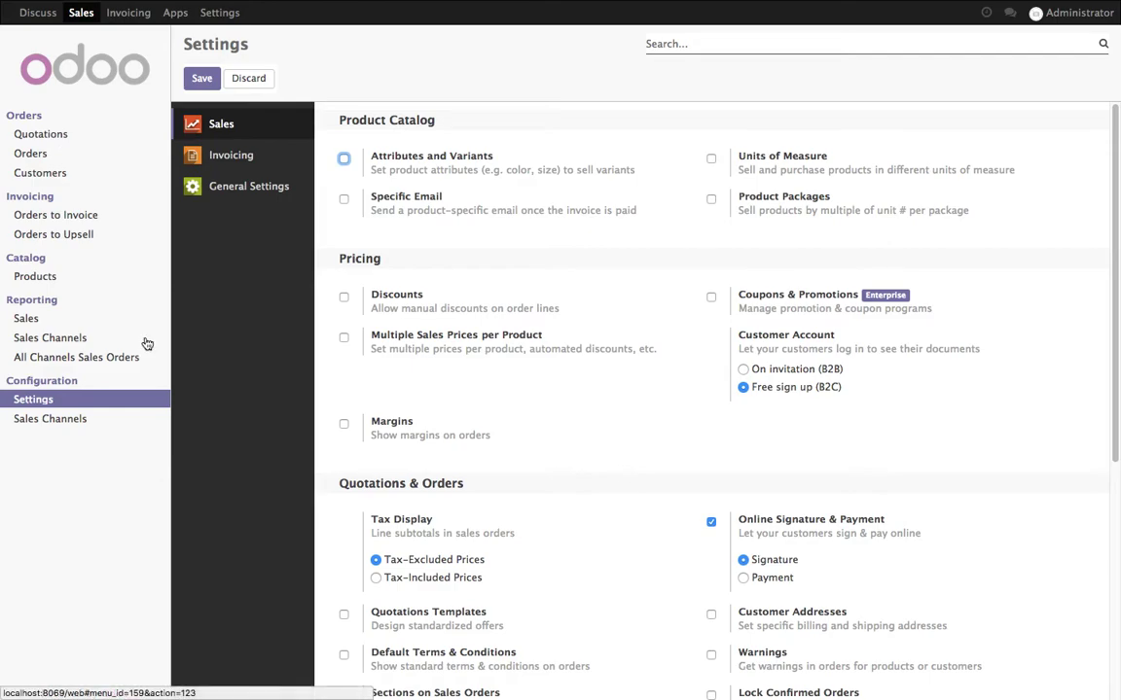
Enable Online Payment under Customer Payments in the Invoicing settings and save
click(142, 16)
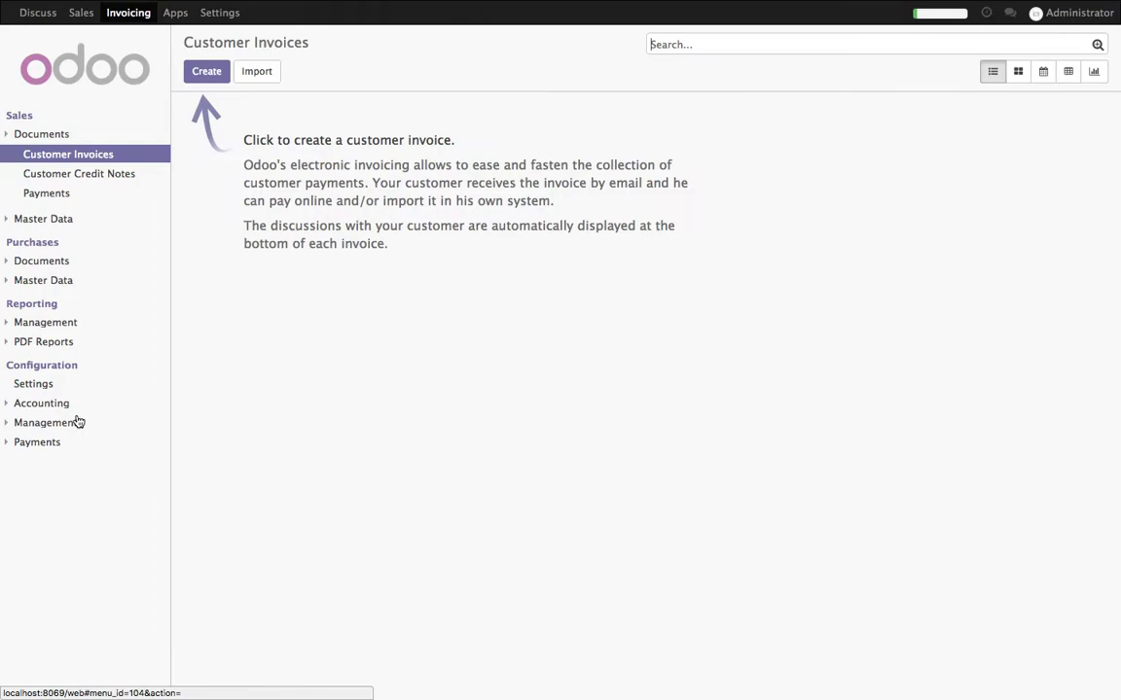
click(67, 386)
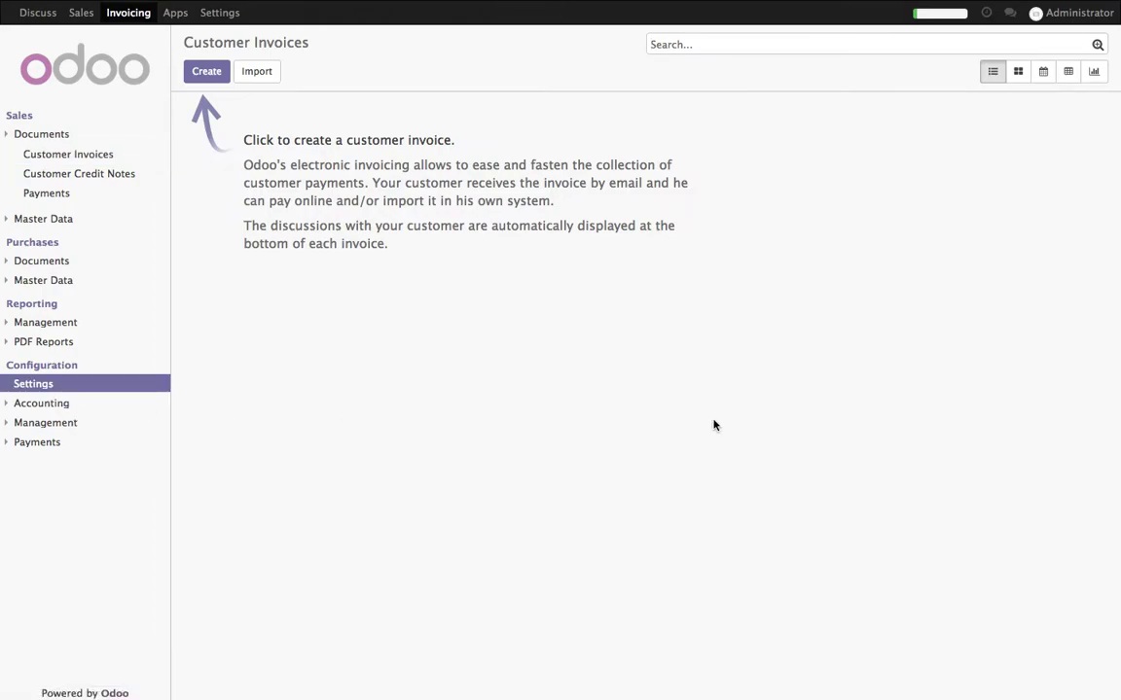
click(710, 651)
click(200, 79)
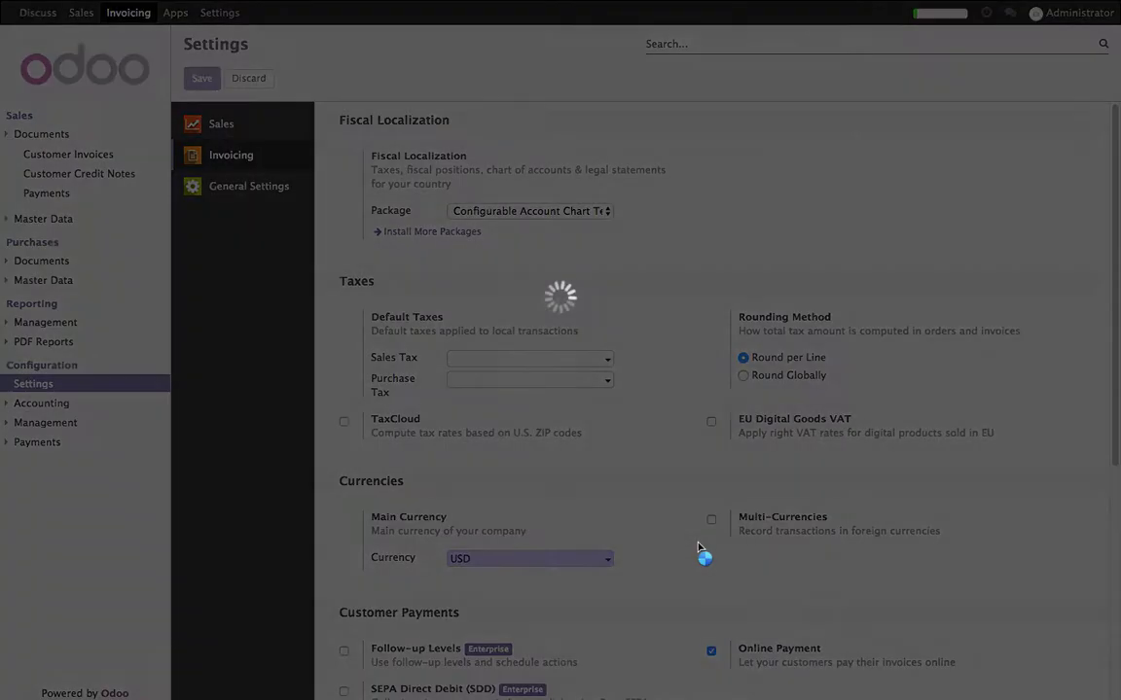
key(super+Tab)
key(super+Tab)
key(super+Tab)
key(super+Tab)
key(super+shift+Tab)
key(super+shift+Tab)
key(super+Tab)
Copy the API Login ID from the Authorised.NET note in Notes
click(477, 663)
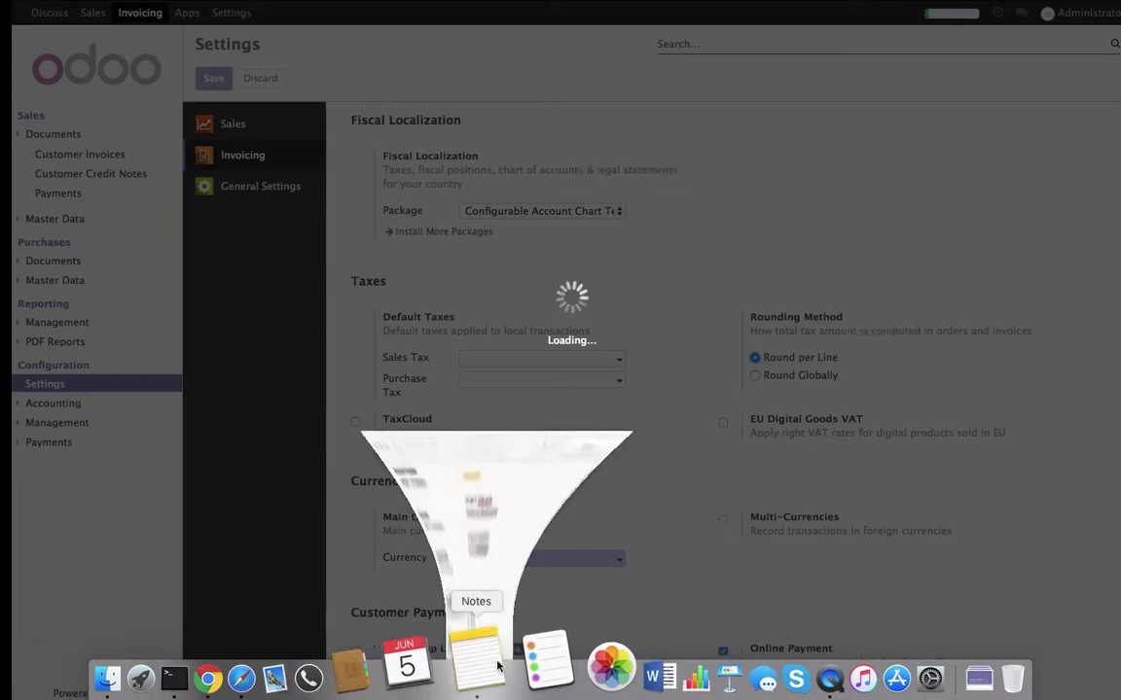
double_click(515, 159)
key(super+c)
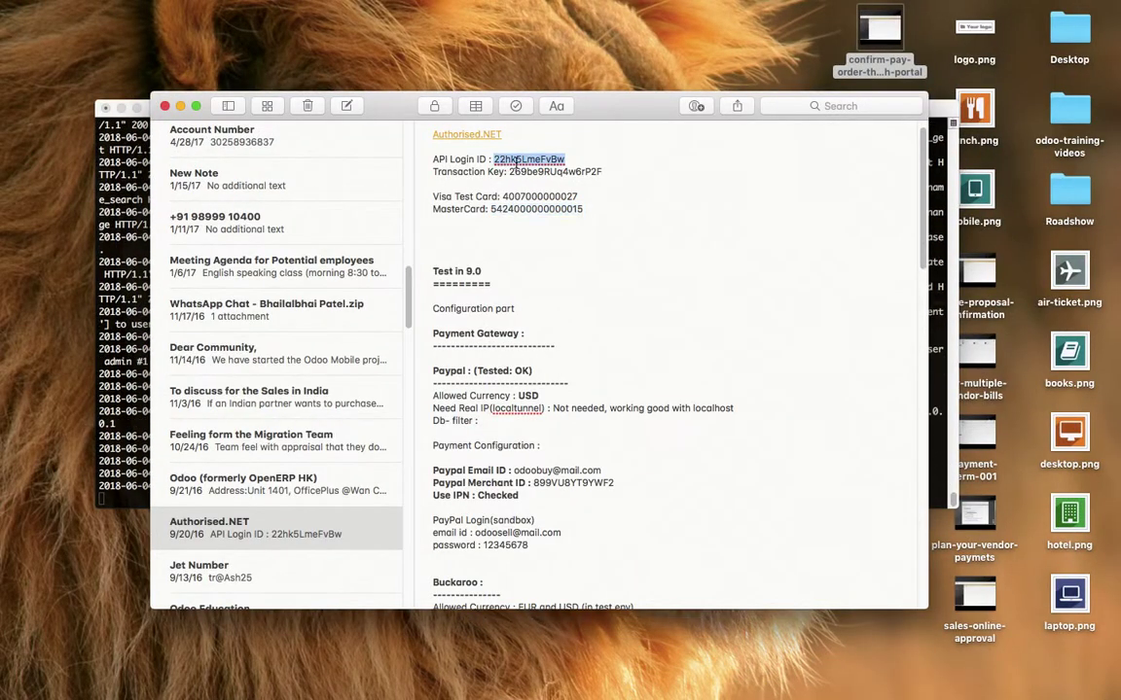
key(super+Tab)
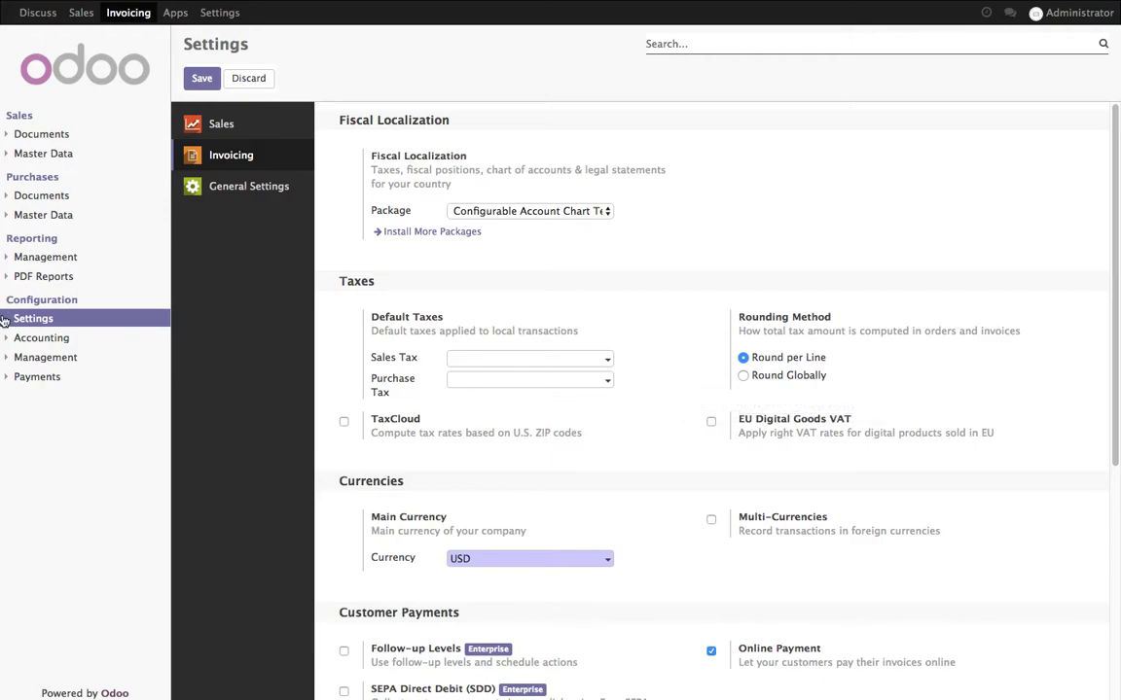
Install the Authorize.net acquirer from the Payment Acquirers list
click(39, 377)
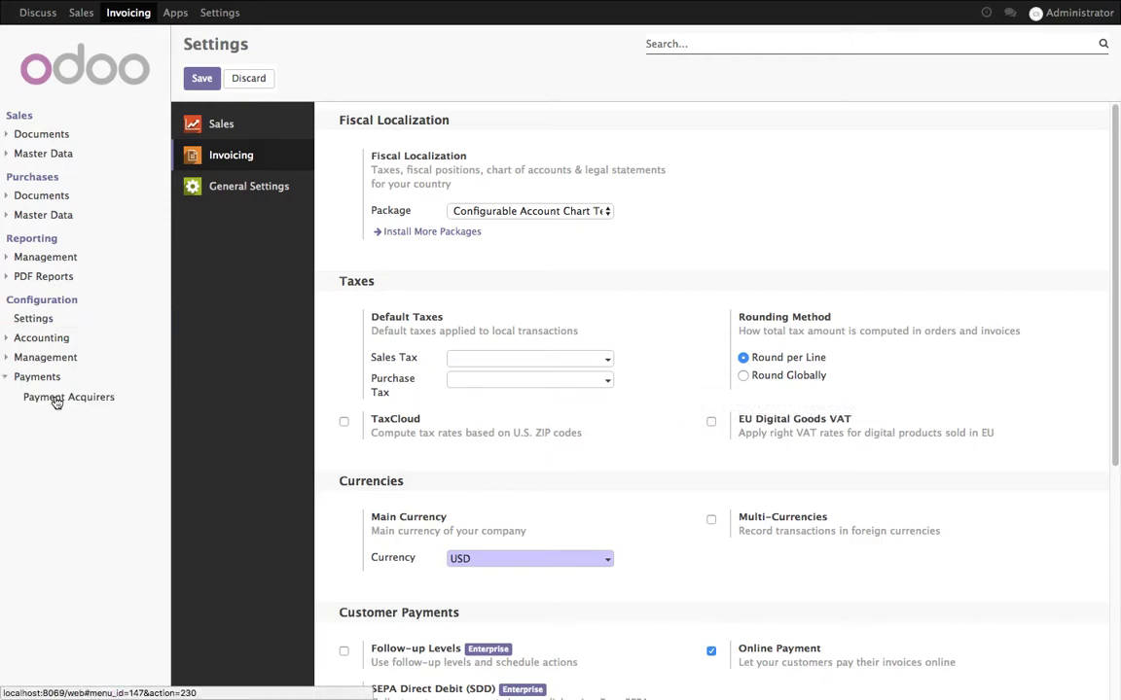
click(56, 399)
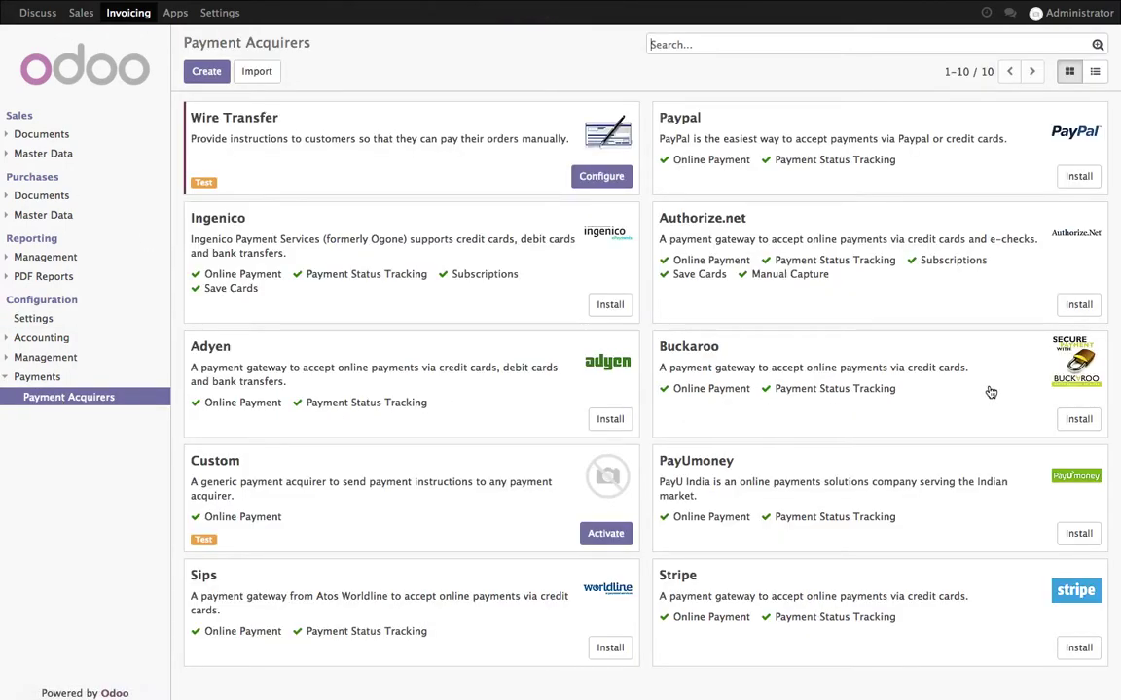
click(1079, 306)
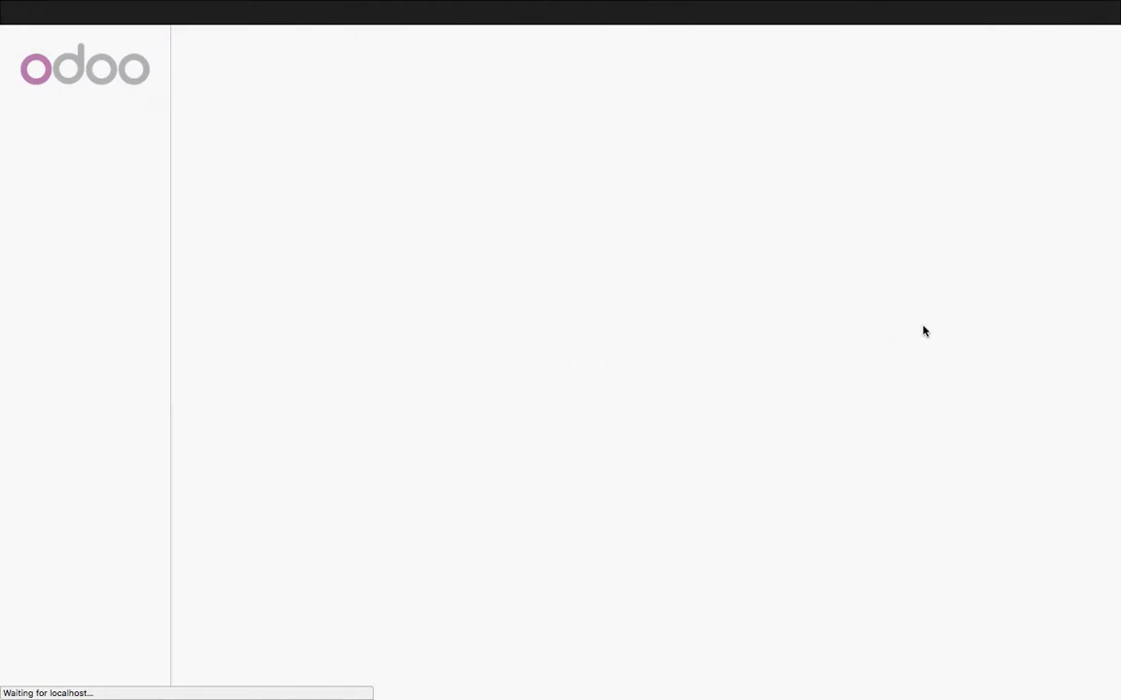
Activate Authorize.Net and paste the API Login Id and Transaction Key from the note
click(1090, 309)
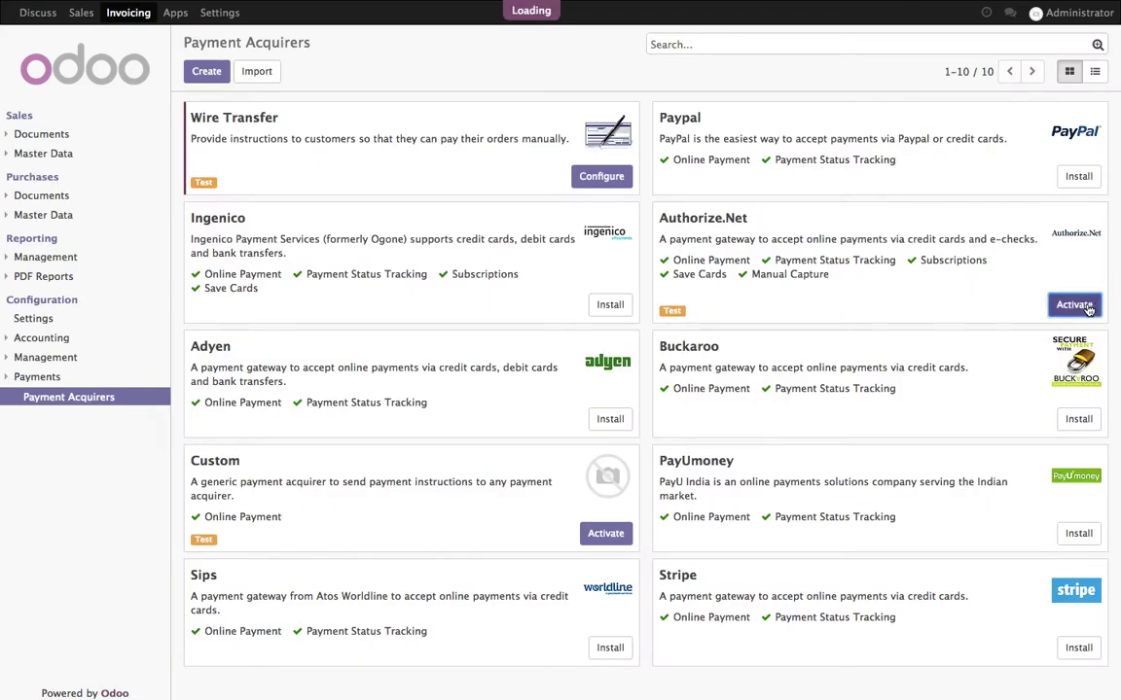
drag(668, 316, 388, 315)
key(super+v)
key(Tab)
key(super+Tab)
drag(576, 172, 669, 172)
key(super+c)
key(super+Tab)
key(super+v)
drag(557, 341, 463, 340)
key(super+v)
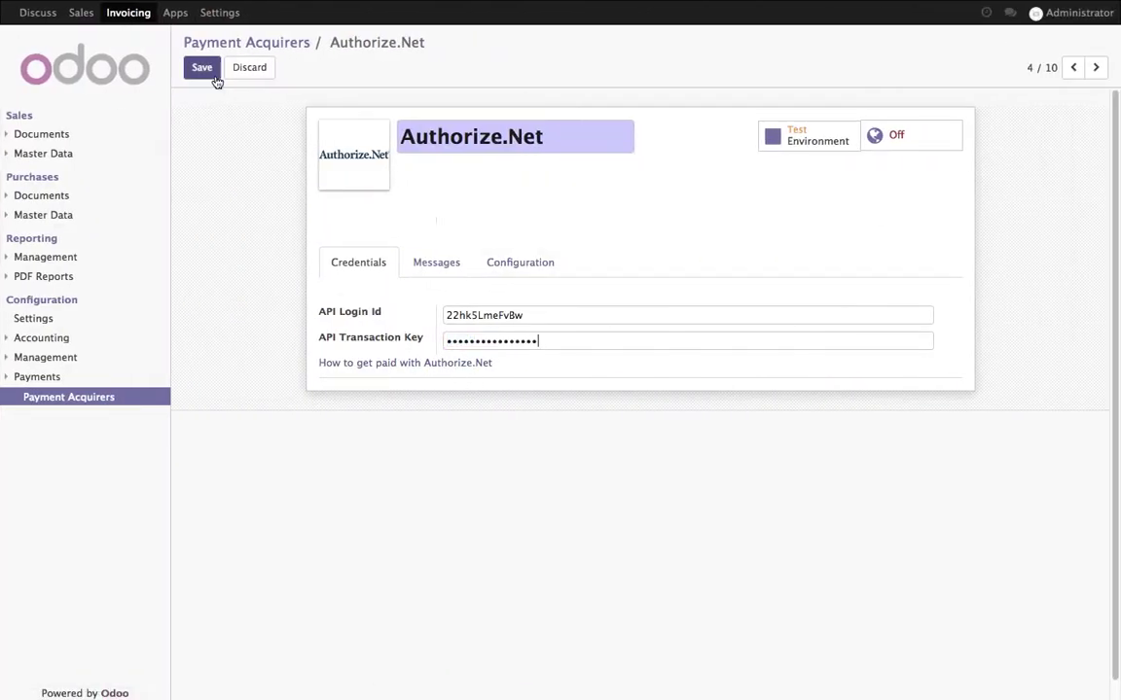
Set Authorize.Net to Payment from Odoo, save it, and publish it
click(513, 258)
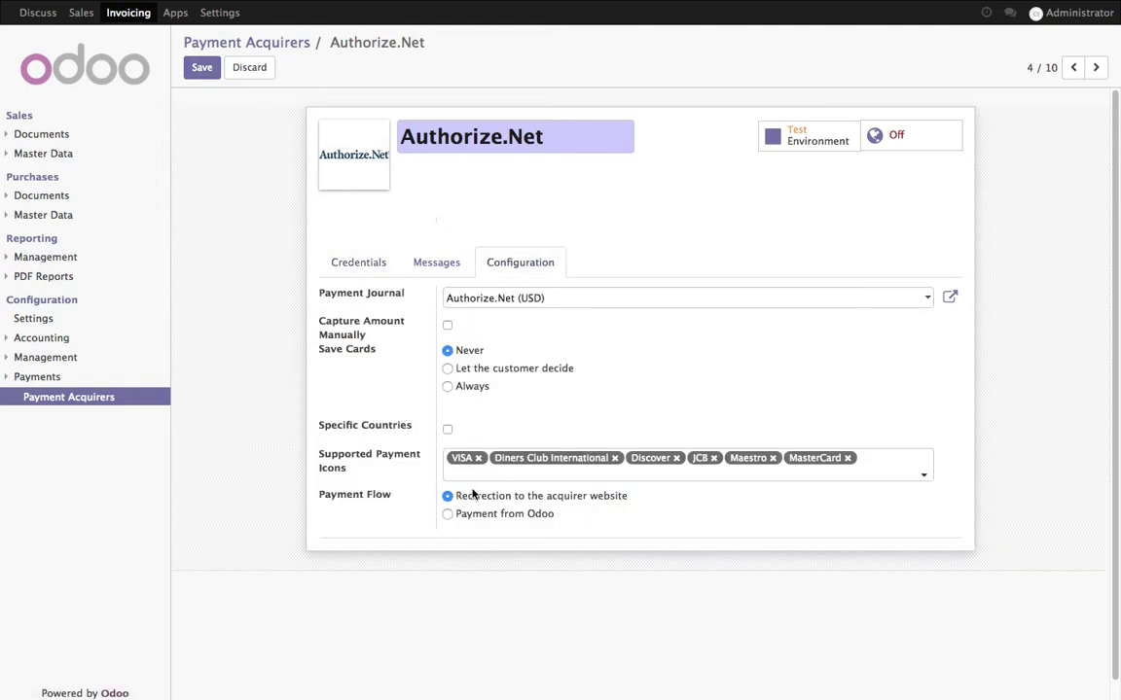
click(450, 515)
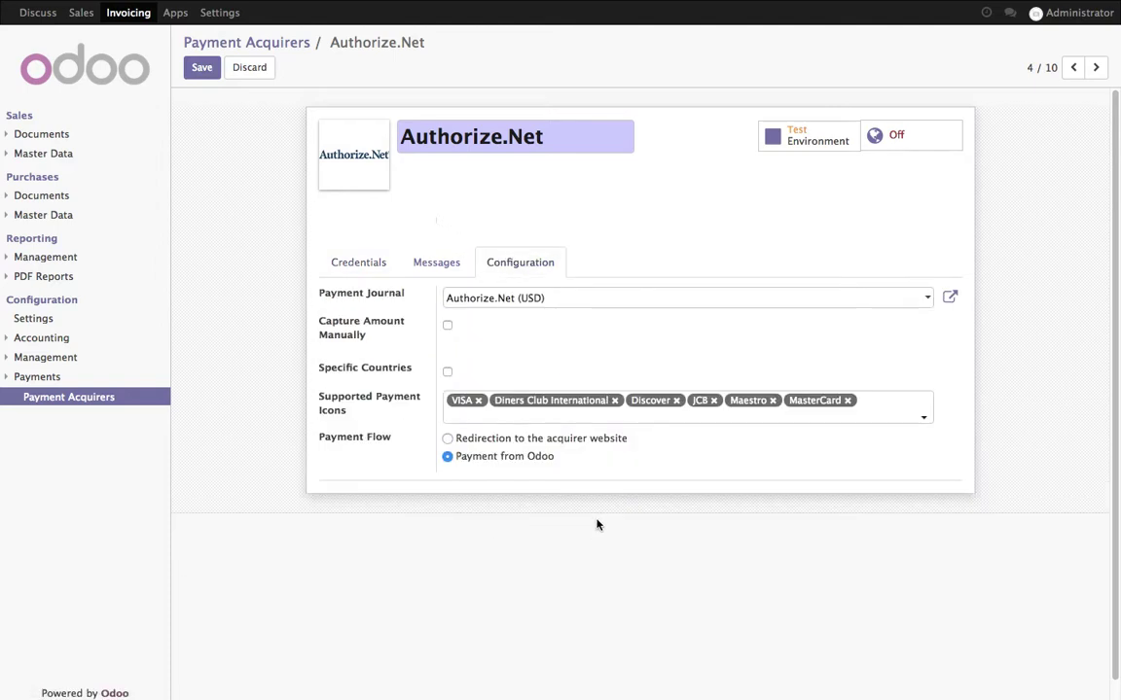
click(212, 74)
click(900, 134)
Copy the MasterCard test card number from Notes and check the acquirer's saved credentials
key(super+Tab)
double_click(538, 211)
key(super+Tab)
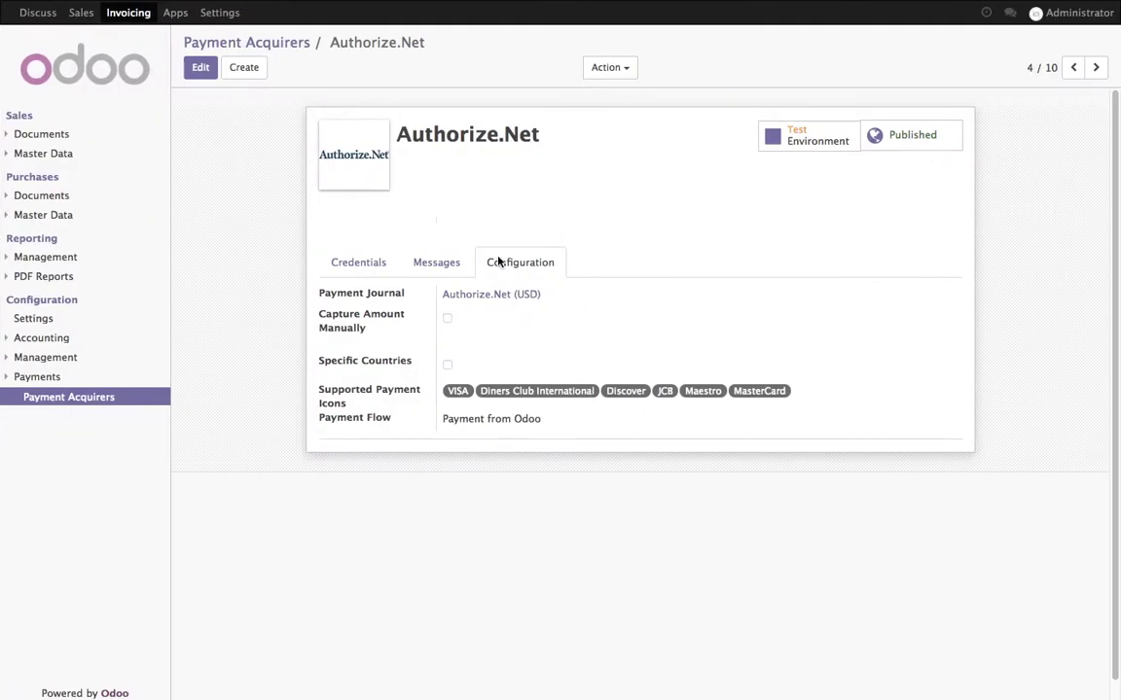
click(437, 267)
click(370, 273)
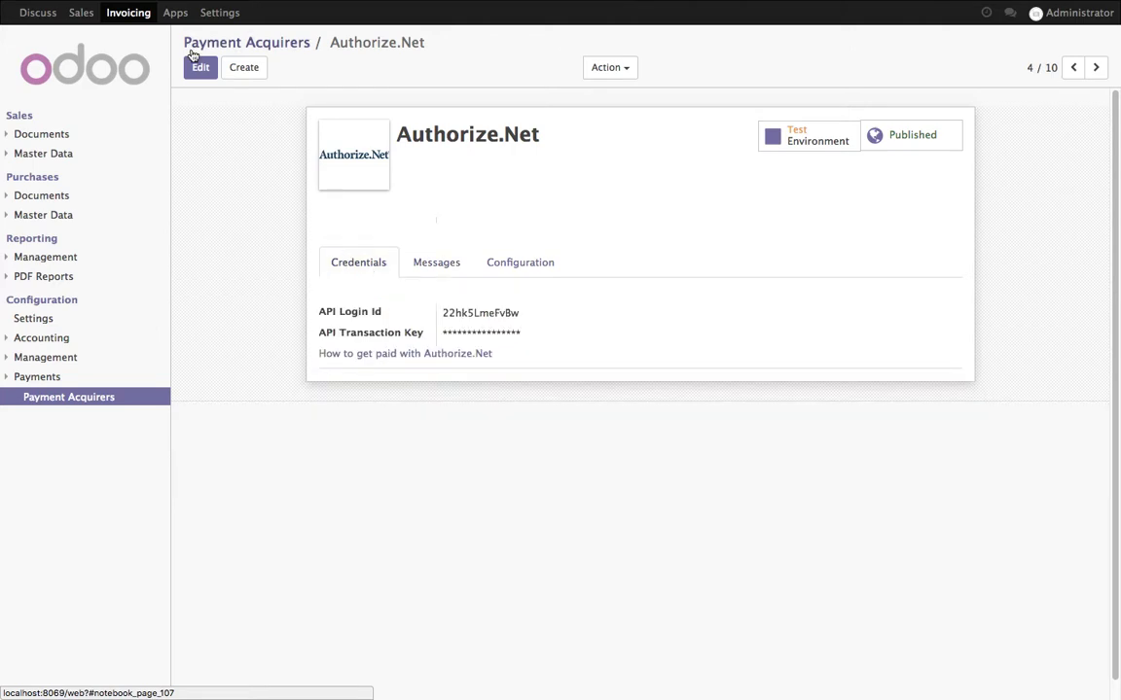
click(81, 13)
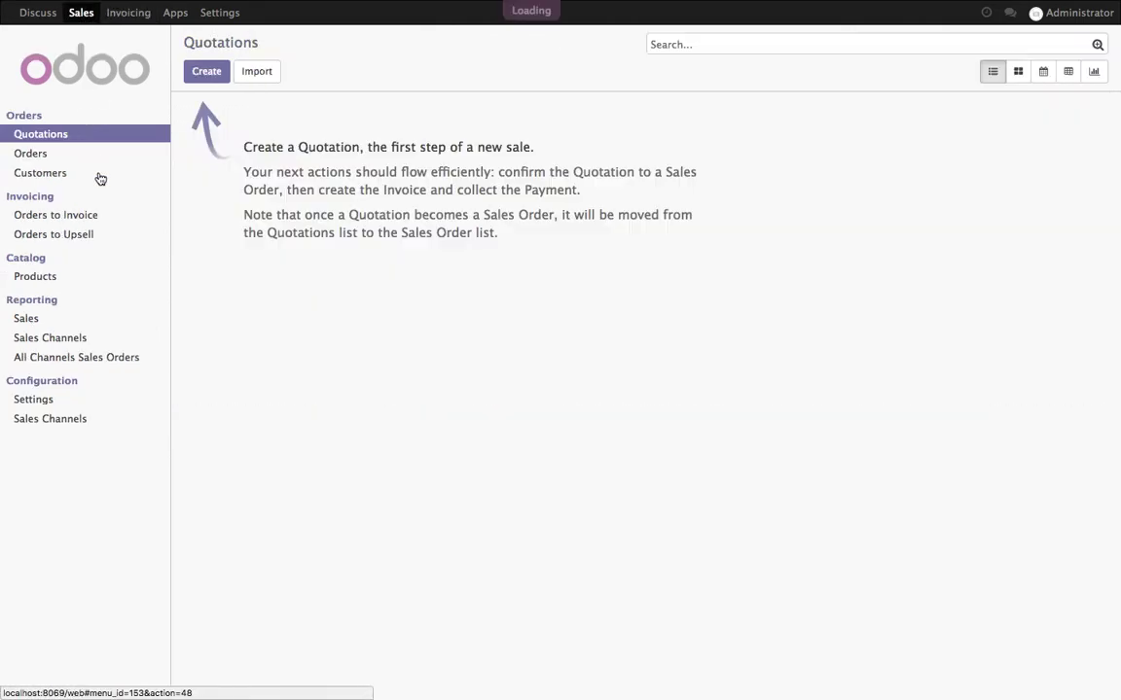
Create a product named Laptop with the laptop.png image, sales price 1,850.00, cost 1,300.00
click(60, 279)
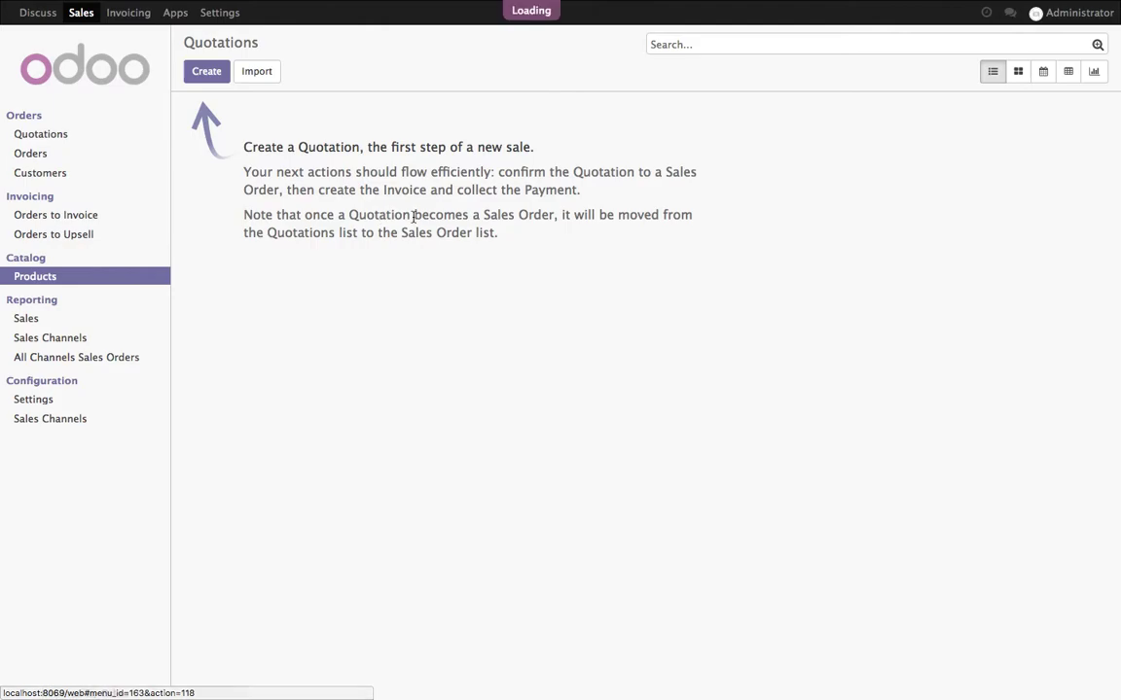
click(210, 72)
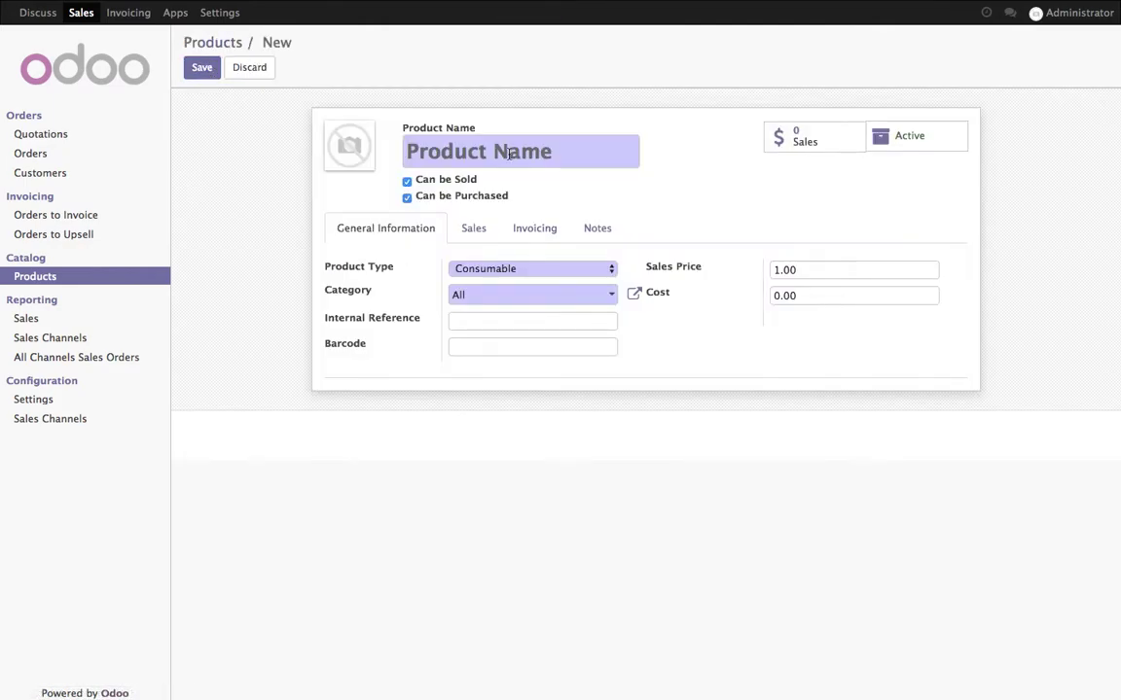
click(336, 132)
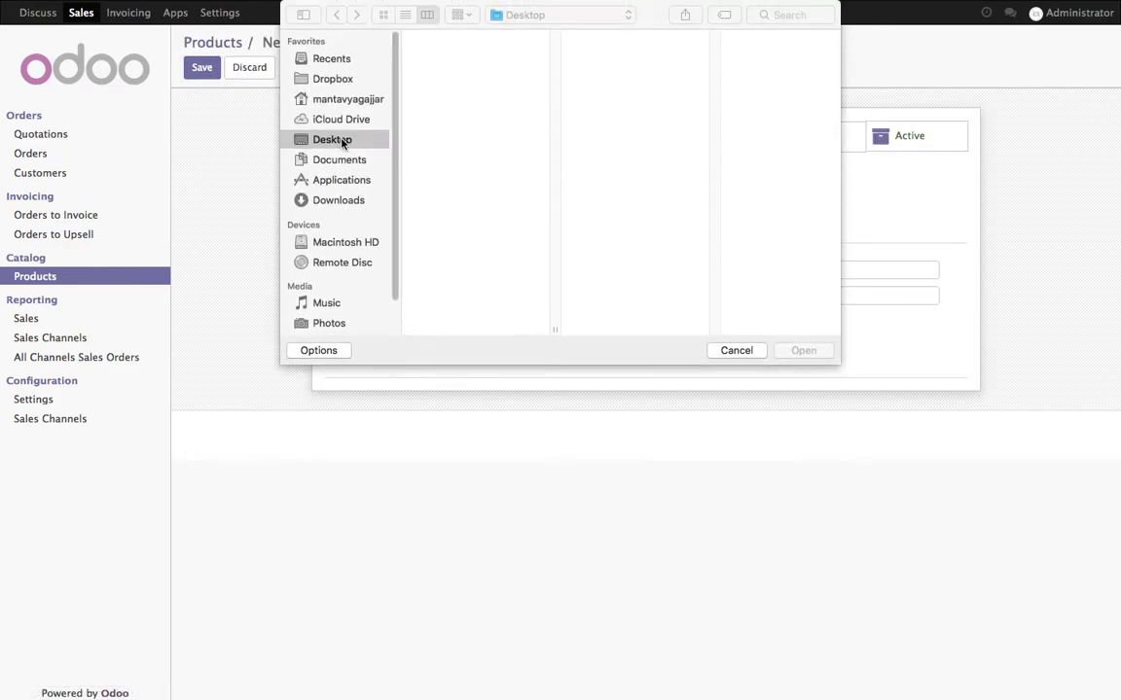
double_click(446, 123)
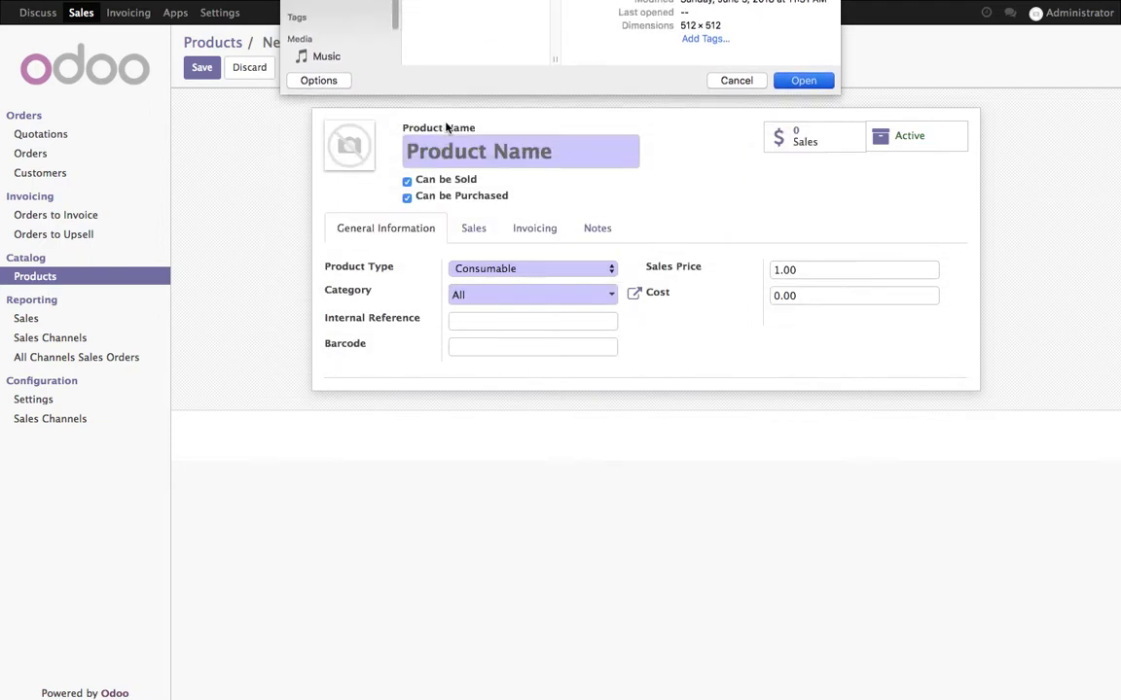
click(449, 150)
text(Laptop)
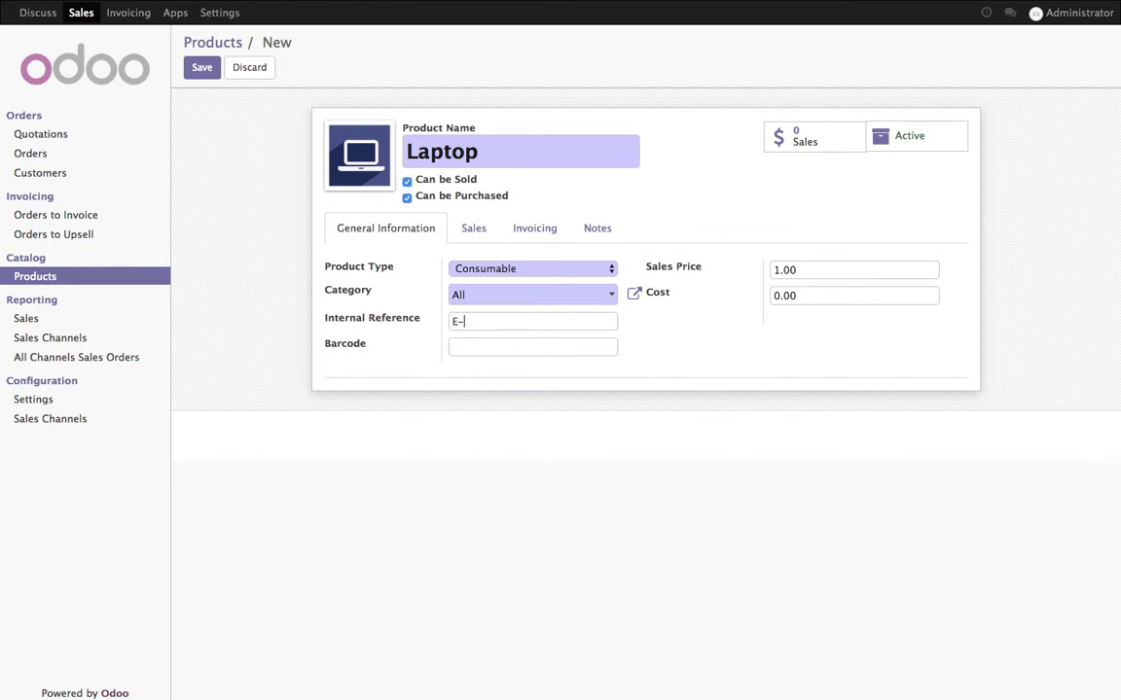
click(803, 272)
drag(835, 272, 728, 271)
text(18)
drag(858, 295, 708, 293)
text(1300)
Add Tax 15.00% as both customer and vendor tax and save the Laptop product
click(535, 227)
click(573, 305)
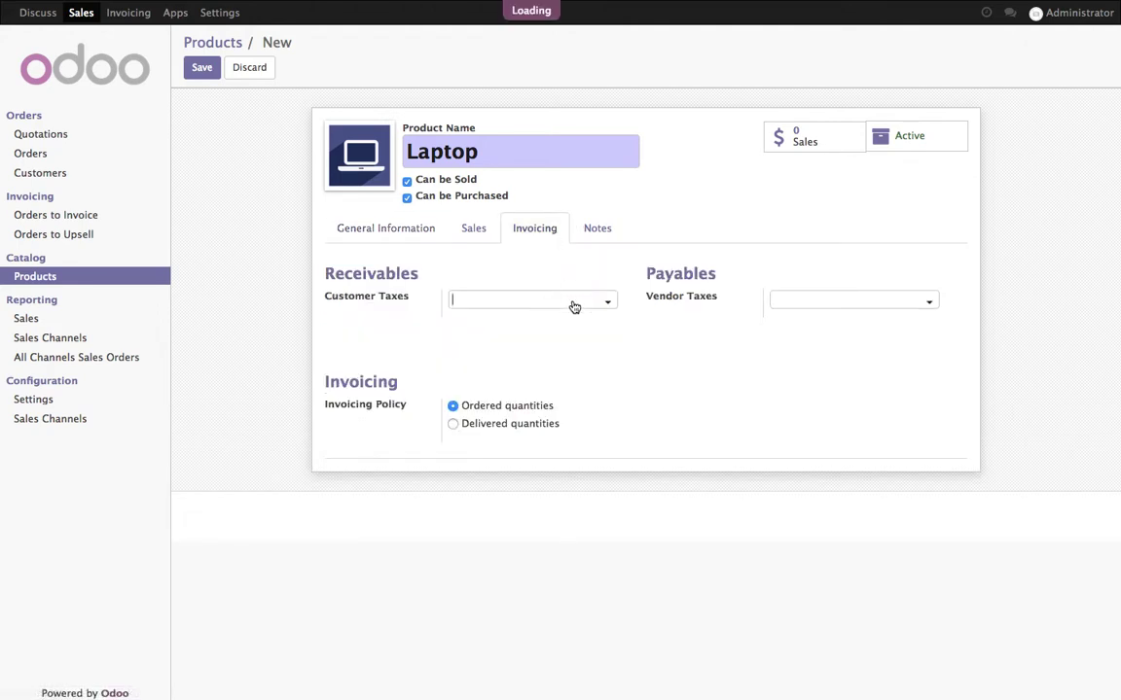
key(Return)
click(807, 302)
click(813, 320)
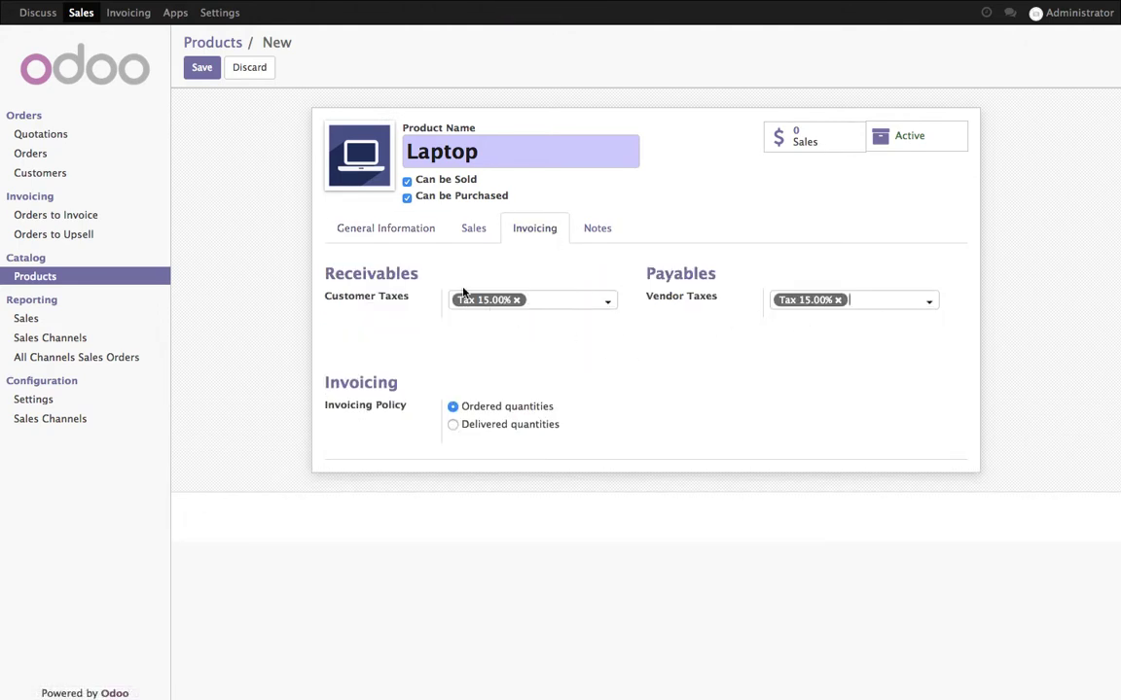
click(370, 236)
click(201, 67)
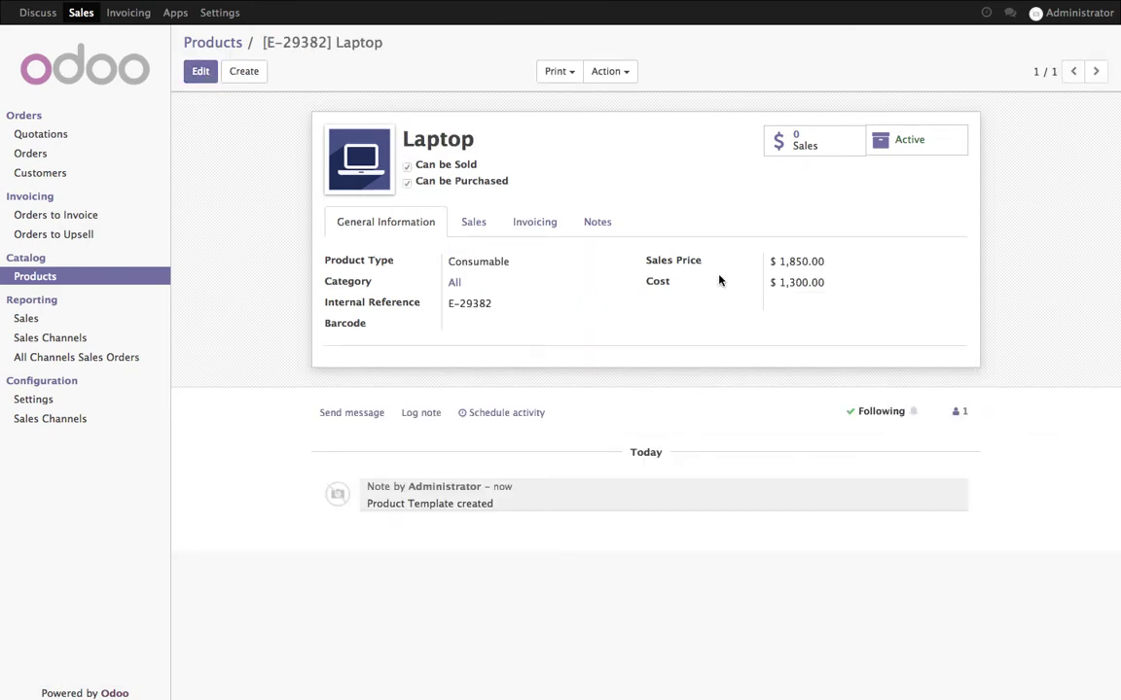
click(1080, 14)
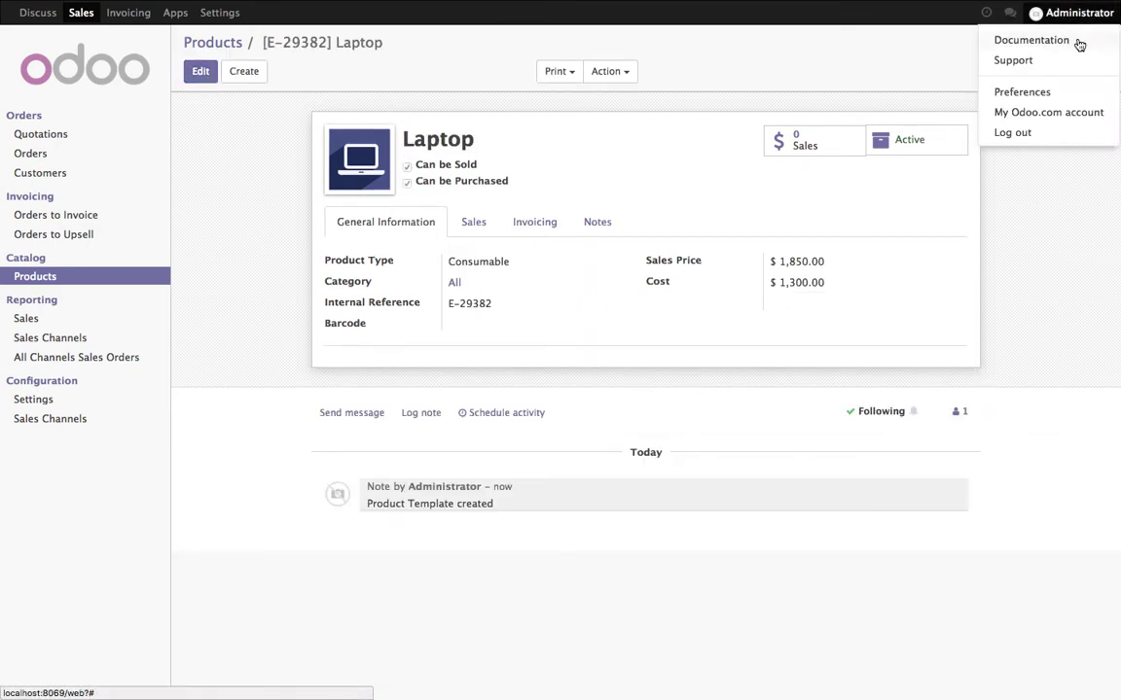
Log out of the administrator account and pick the database in the database manager
click(1055, 133)
click(527, 216)
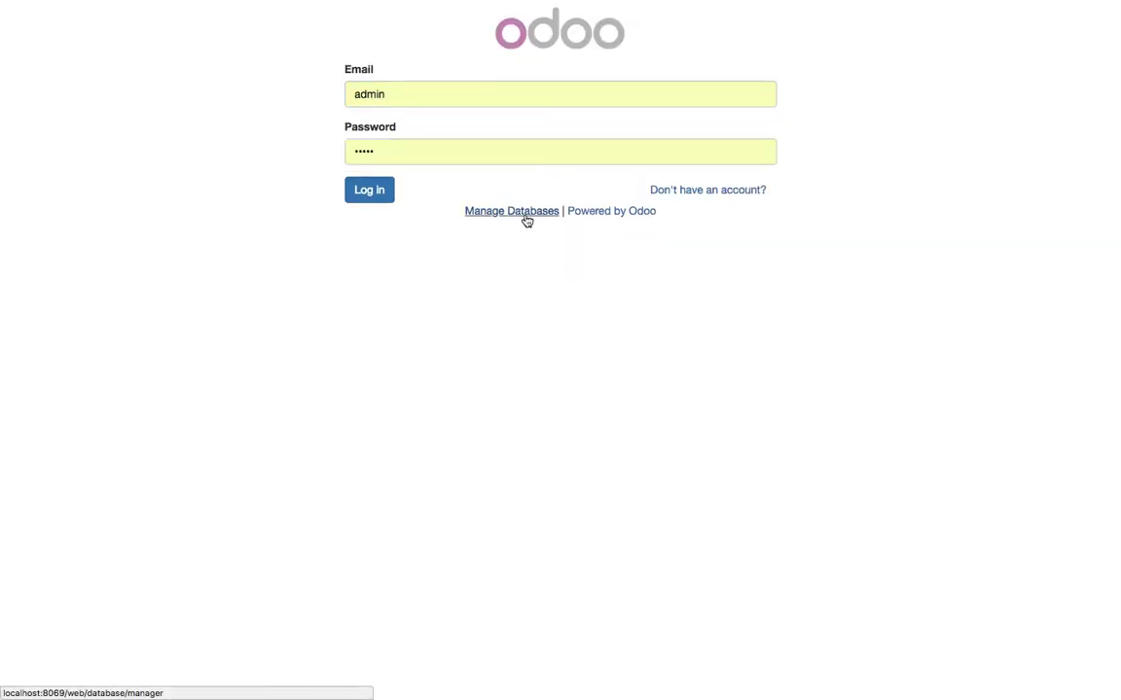
click(446, 188)
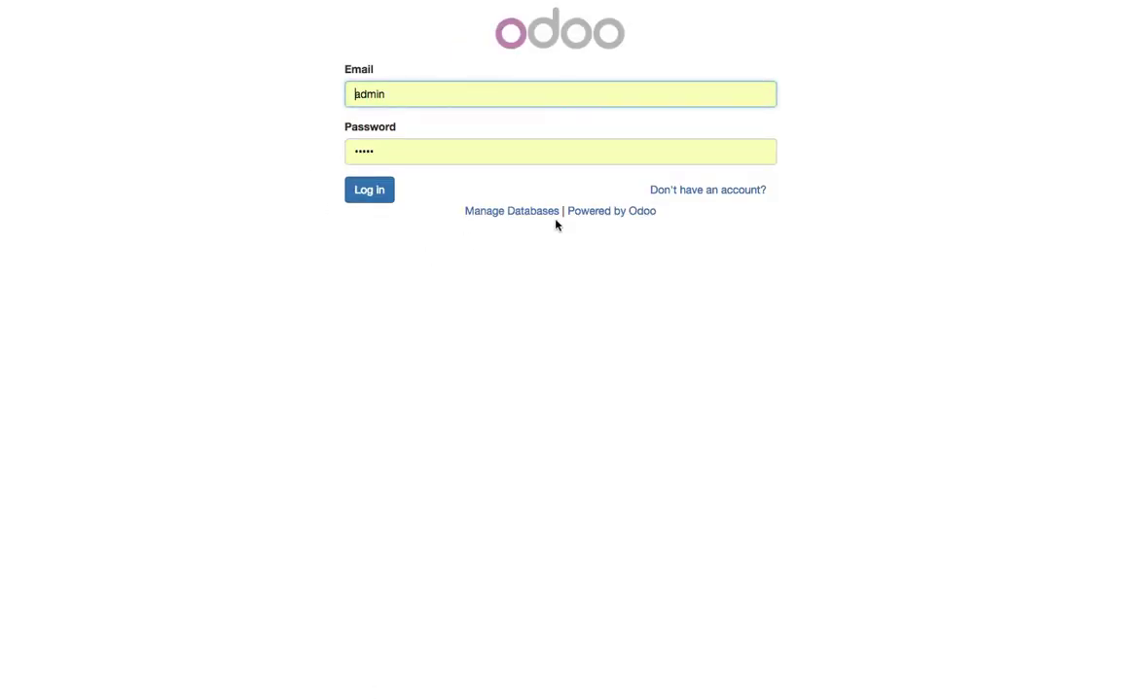
Sign up a new customer account with the customer's e-mail, full name and password
click(697, 192)
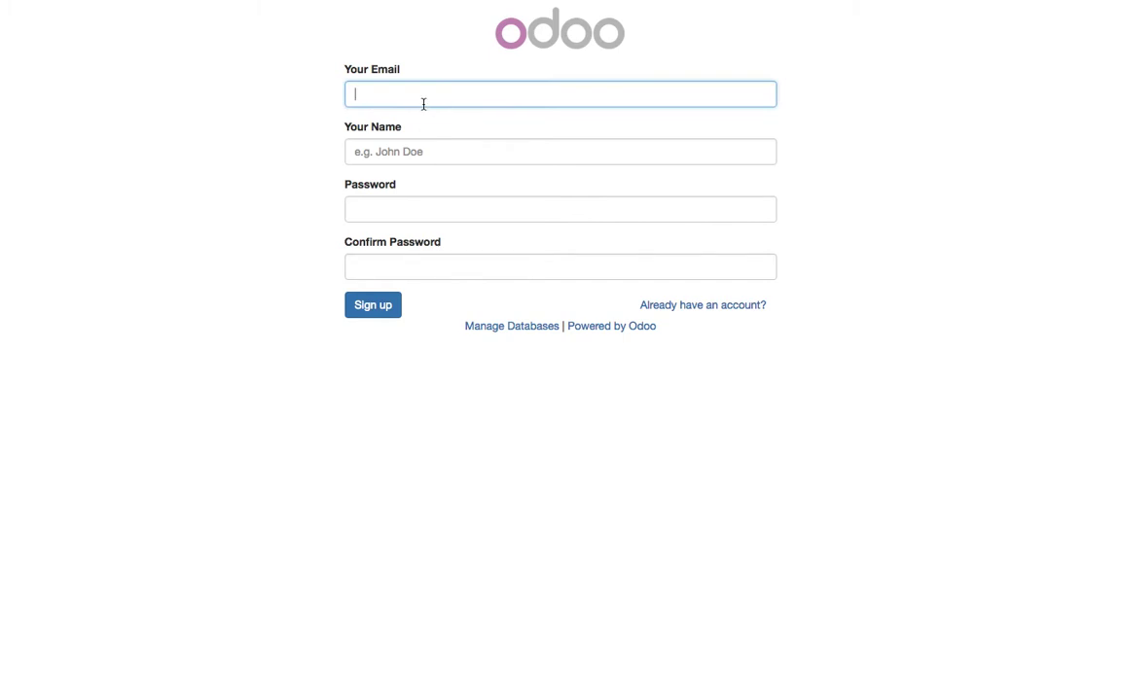
text(mg)
key(Down)
key(Return)
key(Tab)
text(Ma)
key(Down)
key(Return)
key(Tab)
key(Tab)
text(a)
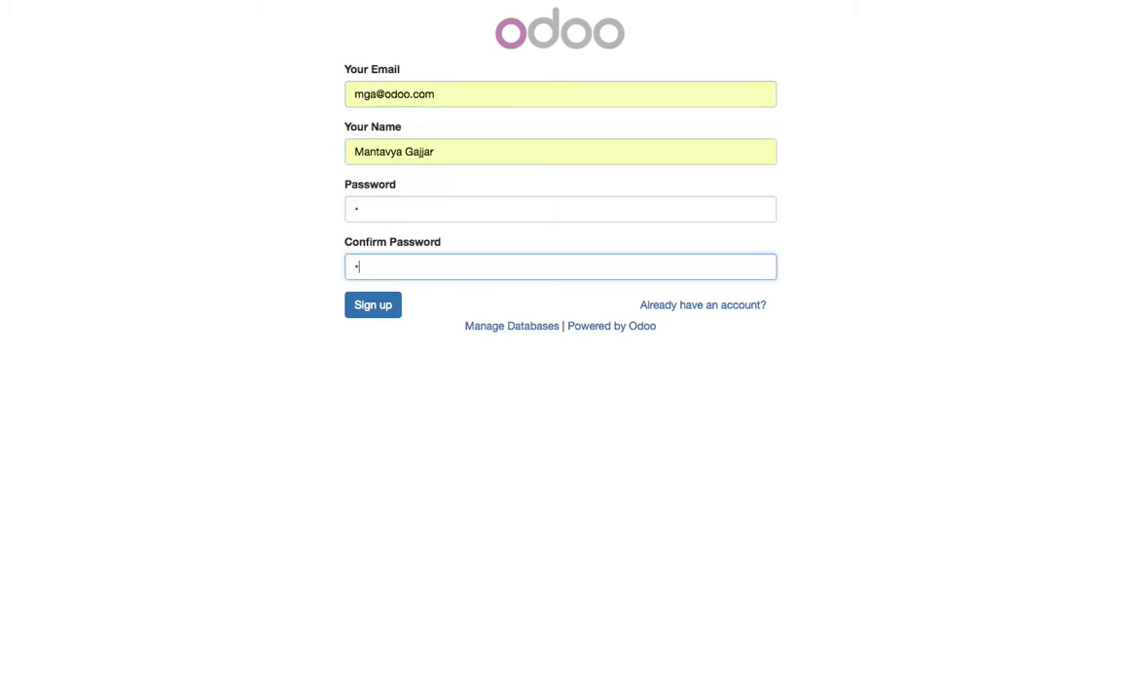
click(372, 307)
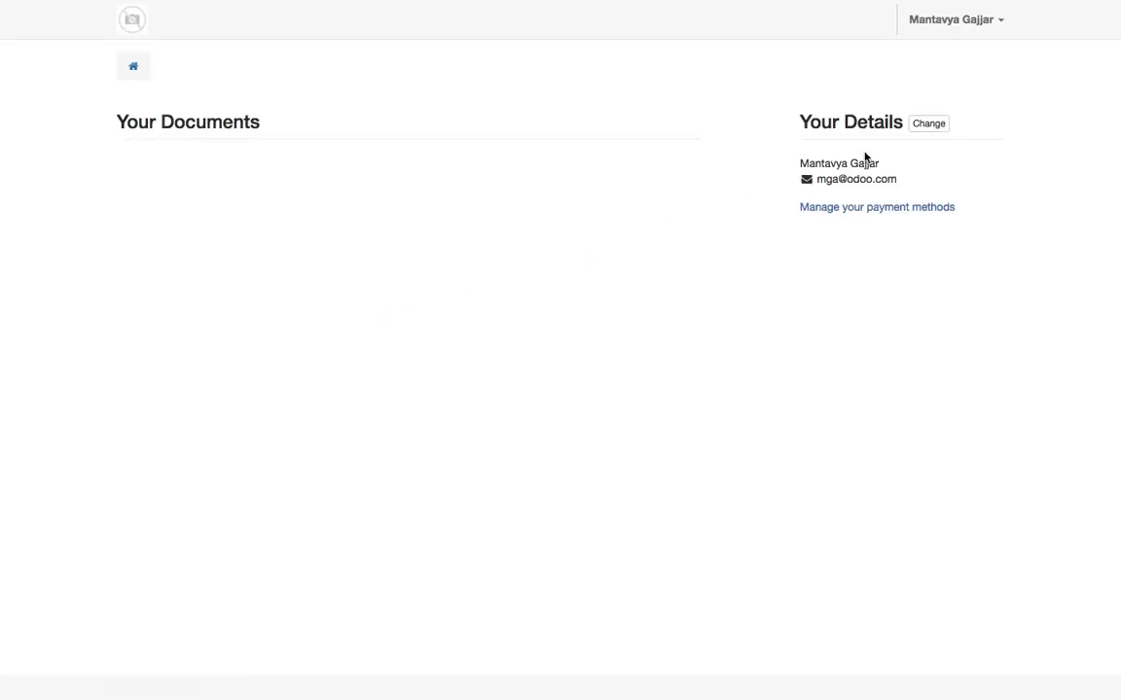
click(942, 123)
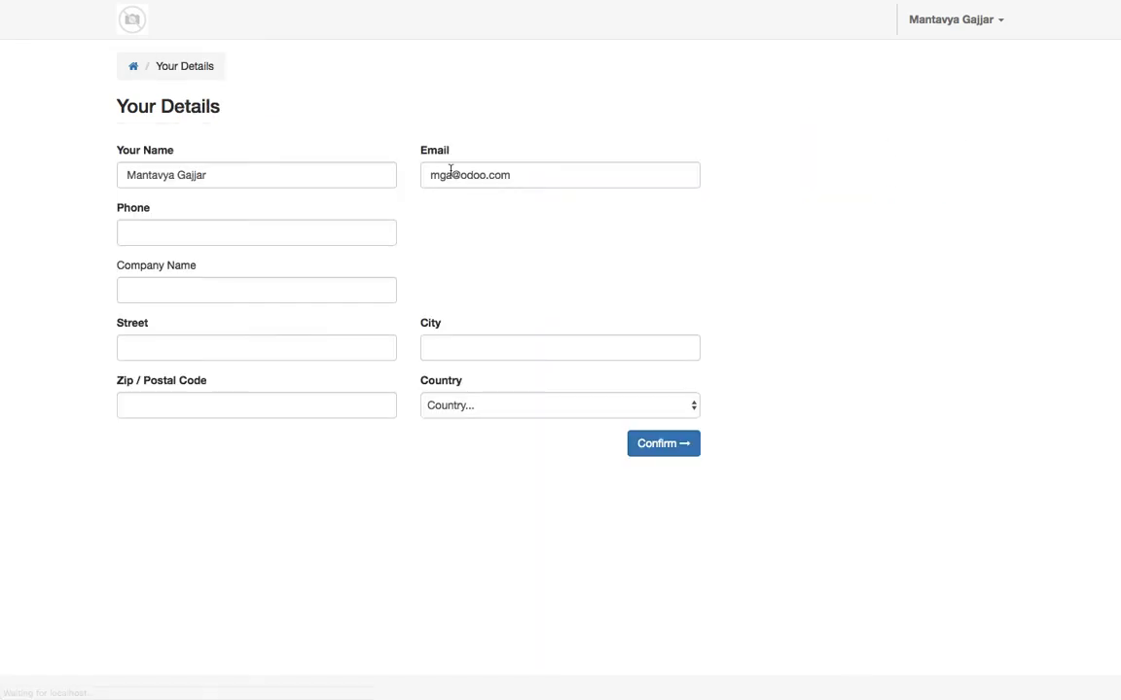
Autofill the customer's phone number and postal address, including state, and confirm the details
click(220, 225)
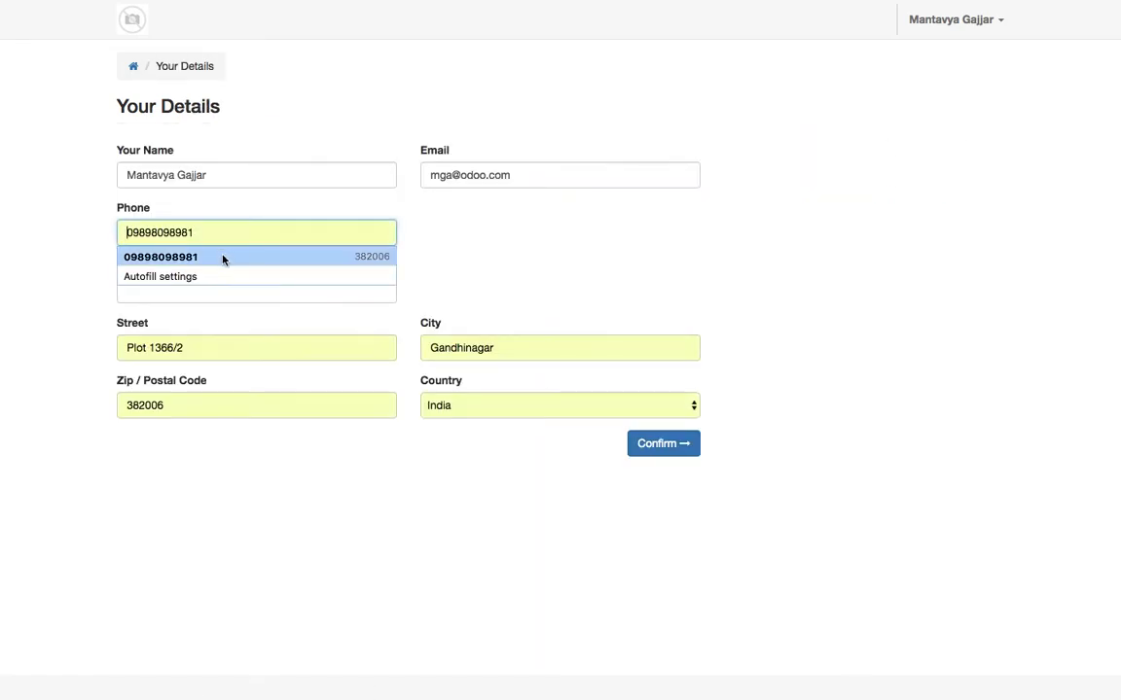
click(223, 257)
key(Tab)
key(Tab)
key(Tab)
key(Tab)
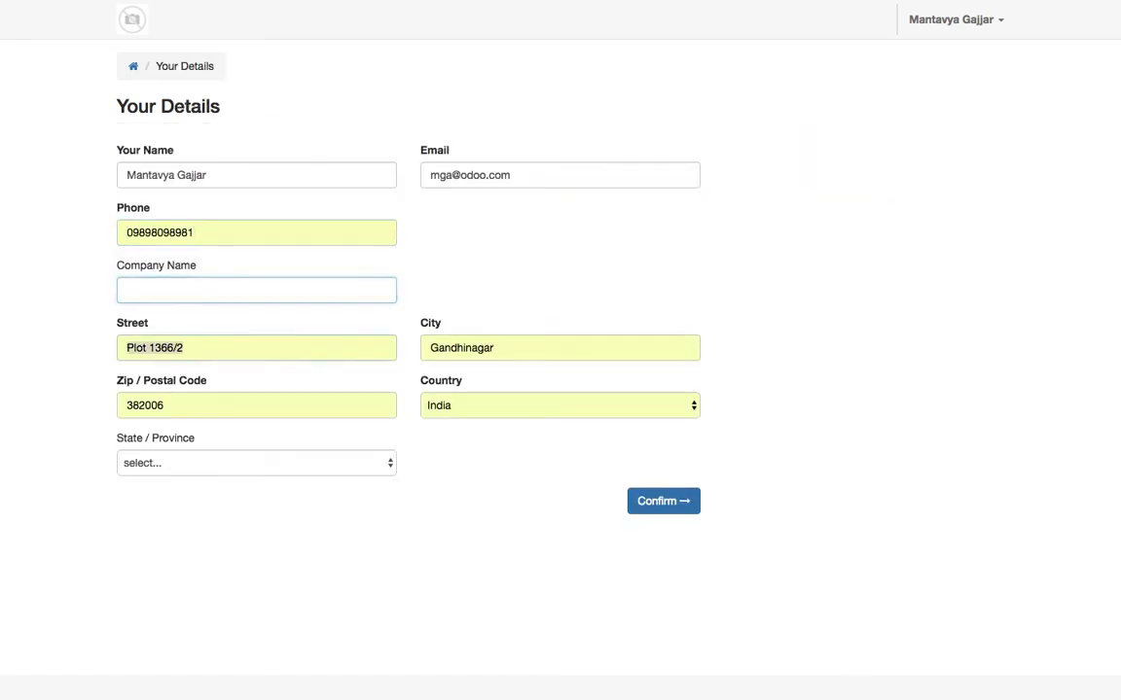
key(Tab)
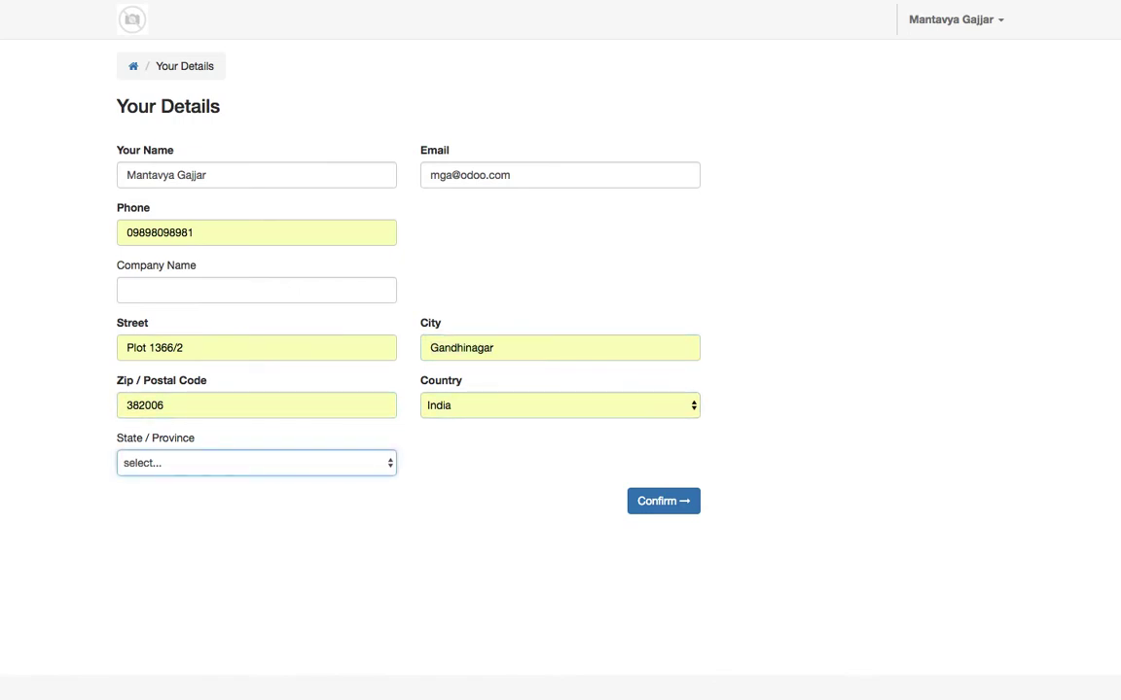
key(Tab)
click(638, 501)
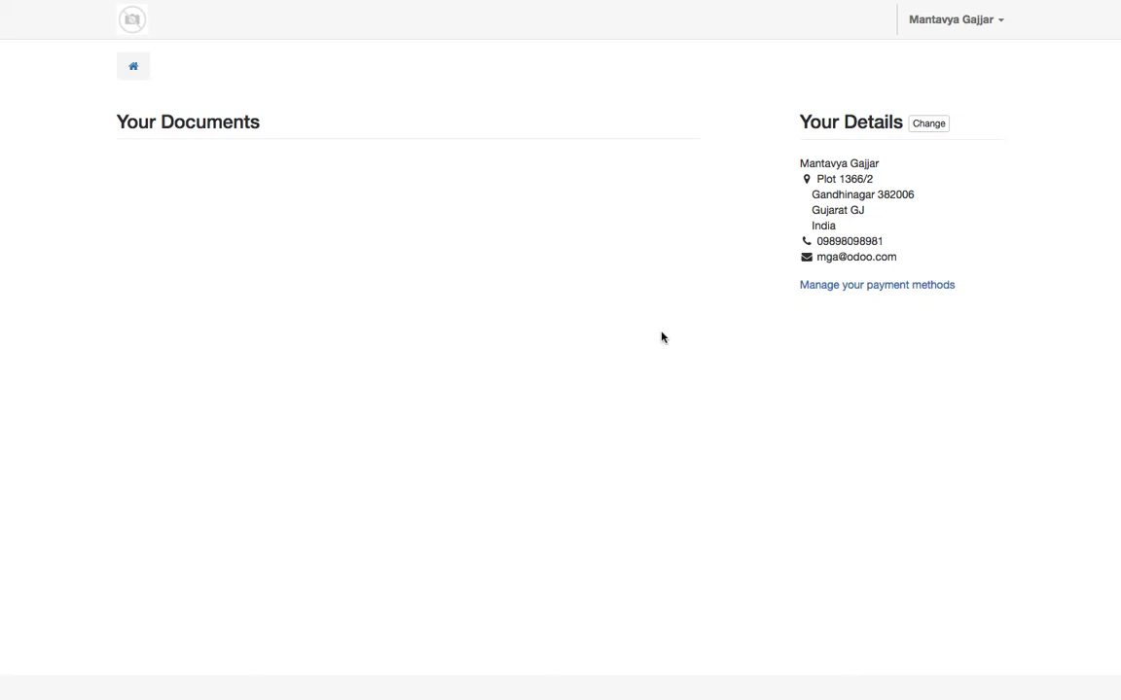
Save the test card with the cardholder's name and expiry 11 / 19 as a payment method
click(888, 289)
click(284, 210)
key(super+v)
click(282, 252)
text(Mantavya)
key(Down)
key(Return)
key(Tab)
text(11 / 19)
key(Tab)
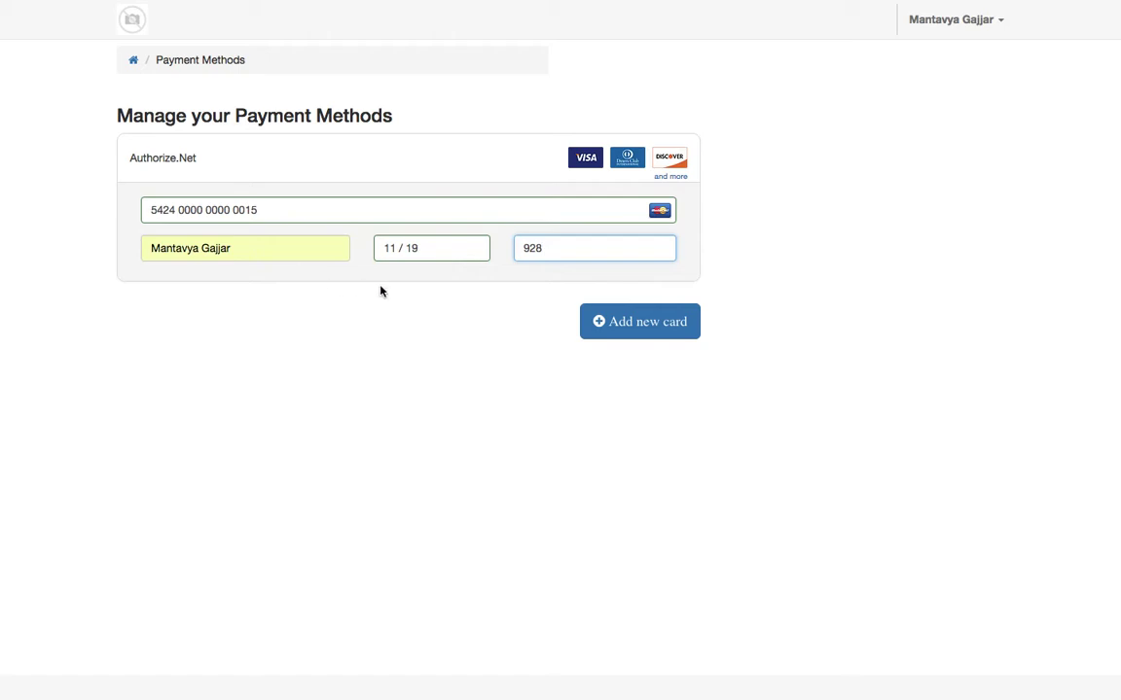
click(641, 322)
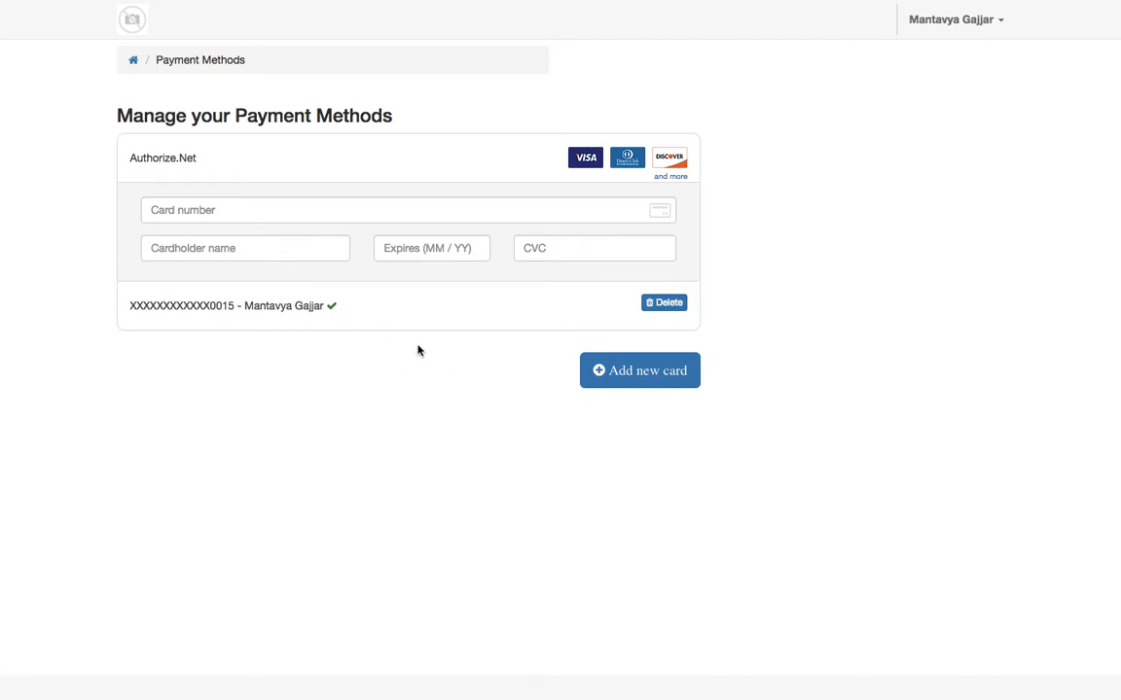
click(135, 62)
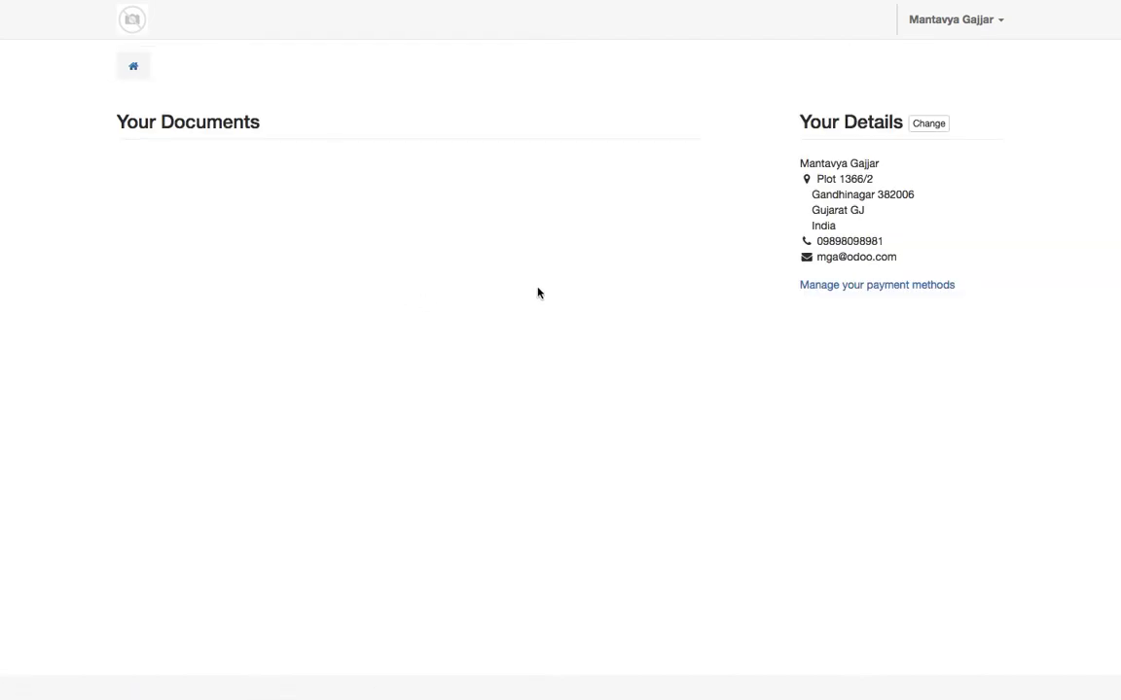
Log out of the customer account and sign back in as administrator to Sales
click(994, 30)
click(983, 75)
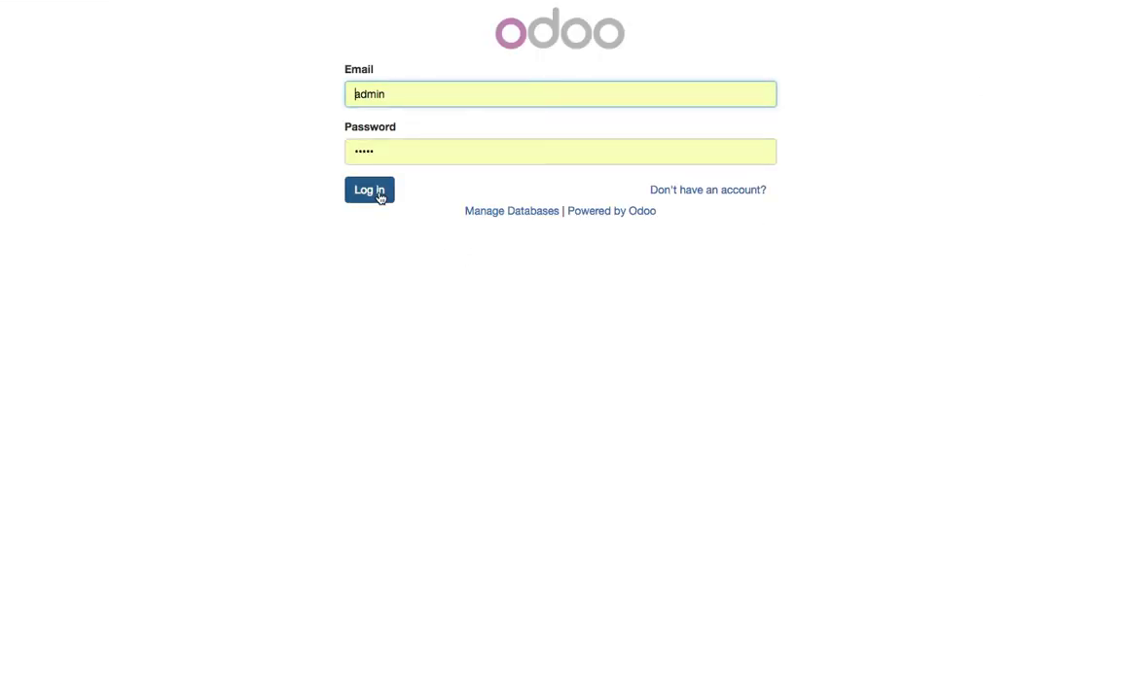
click(378, 197)
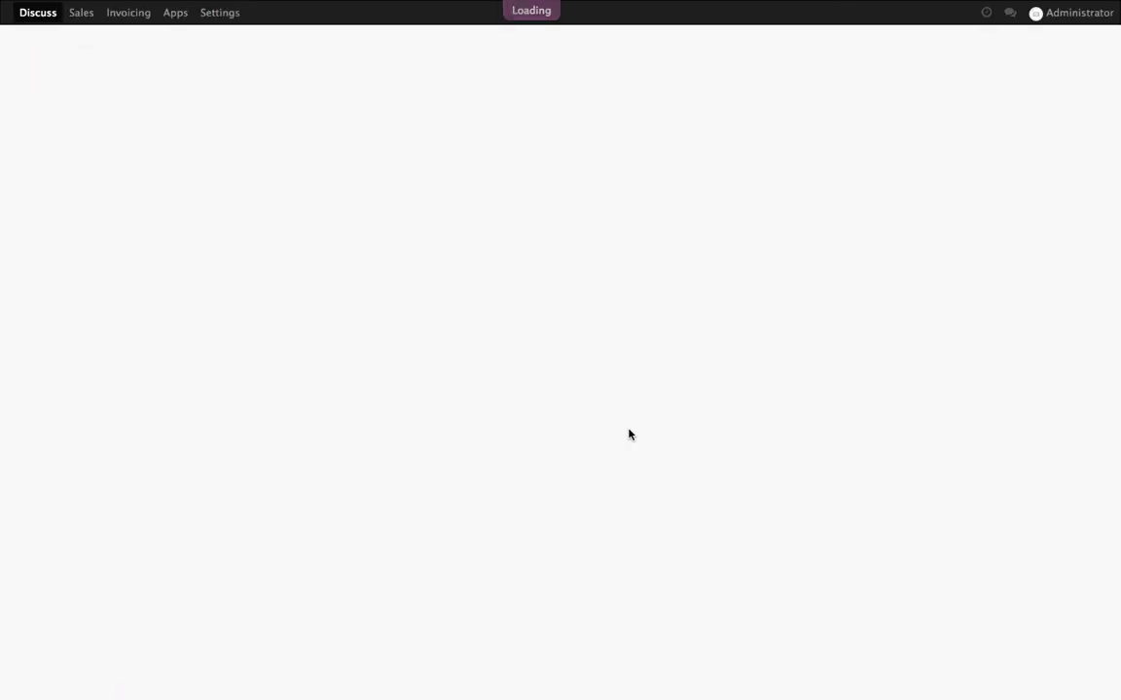
click(212, 212)
click(82, 14)
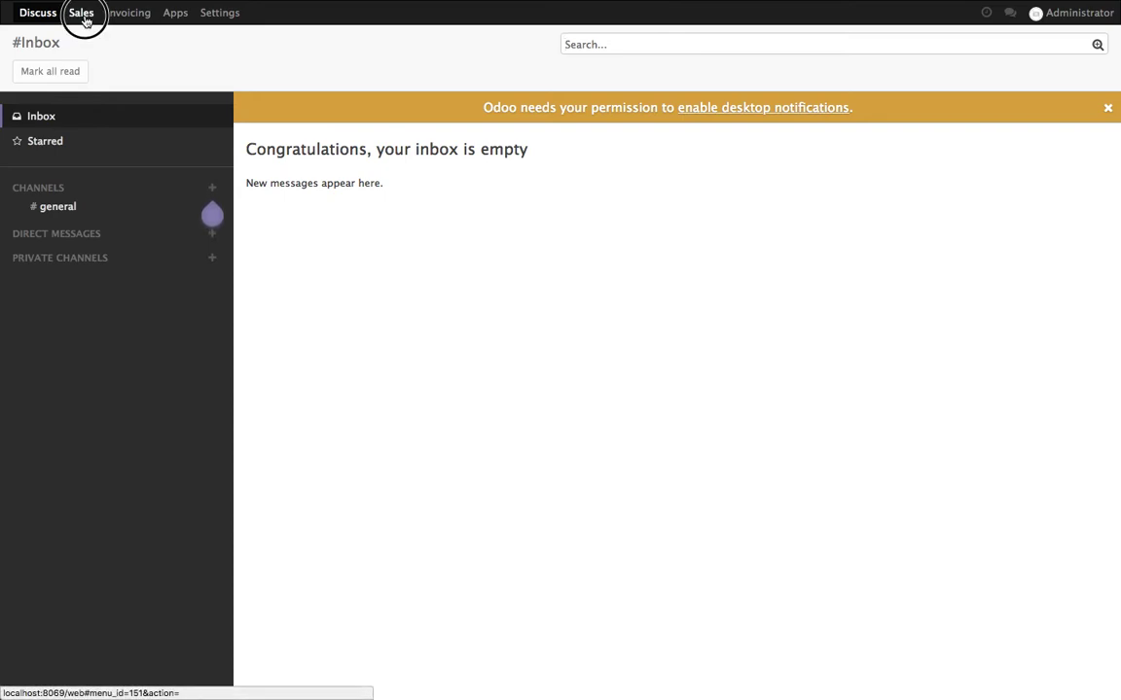
Start a quotation for the portal customer with 10 units of [E-29382] Laptop
click(205, 72)
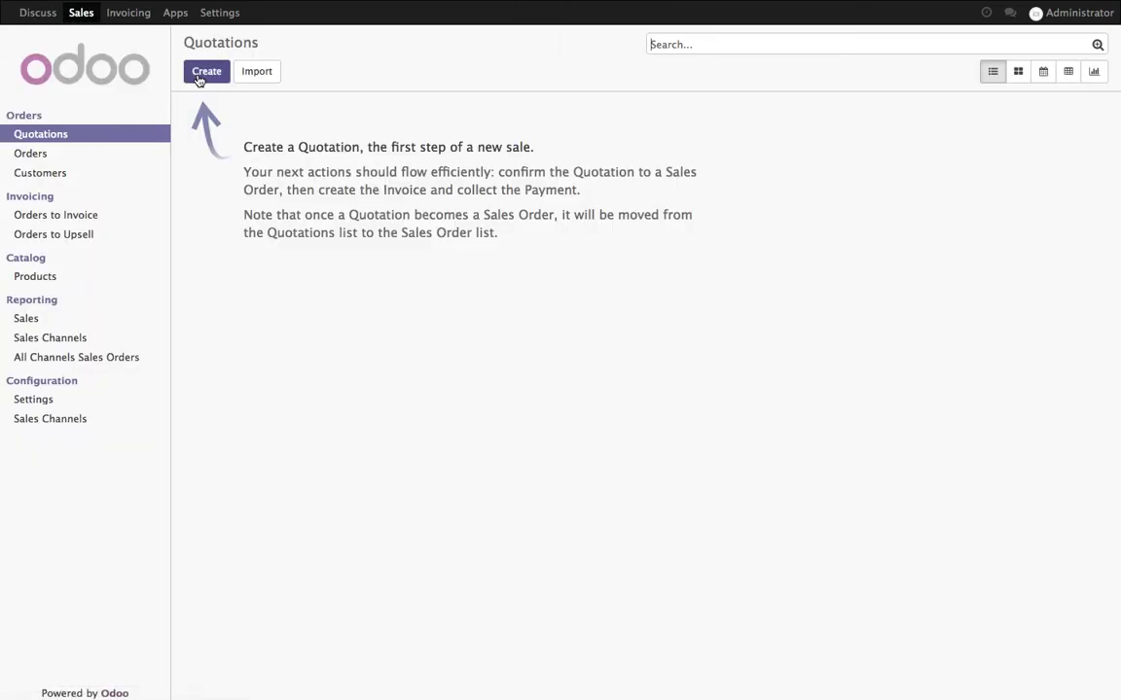
click(492, 206)
click(491, 228)
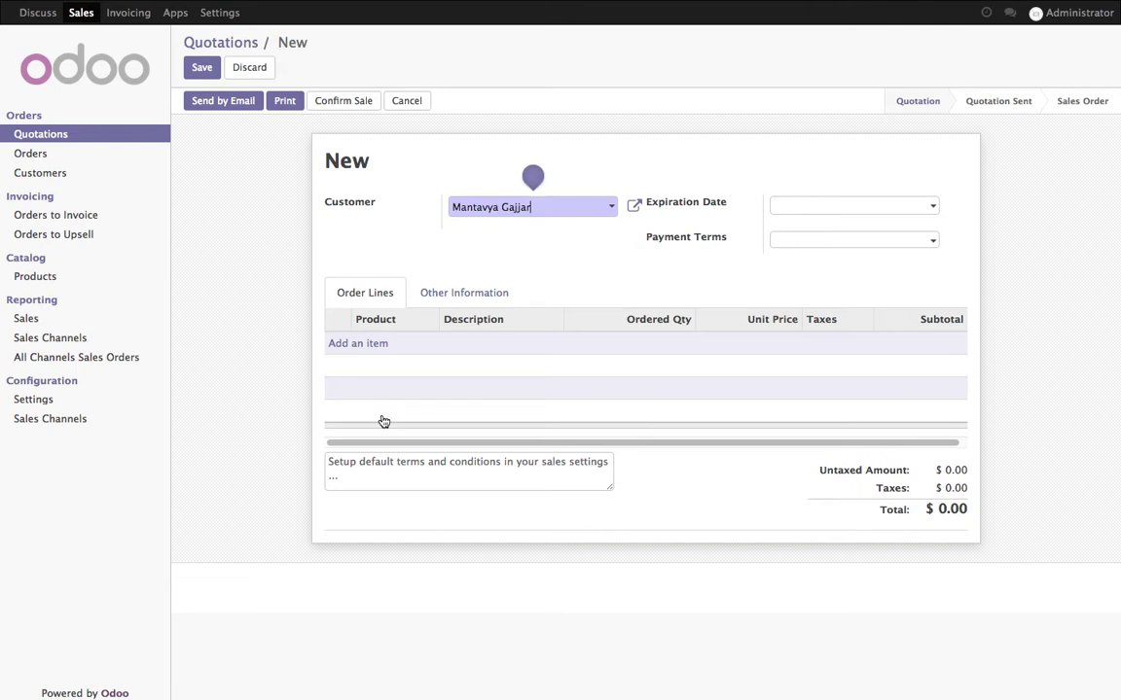
click(365, 344)
click(387, 345)
click(398, 368)
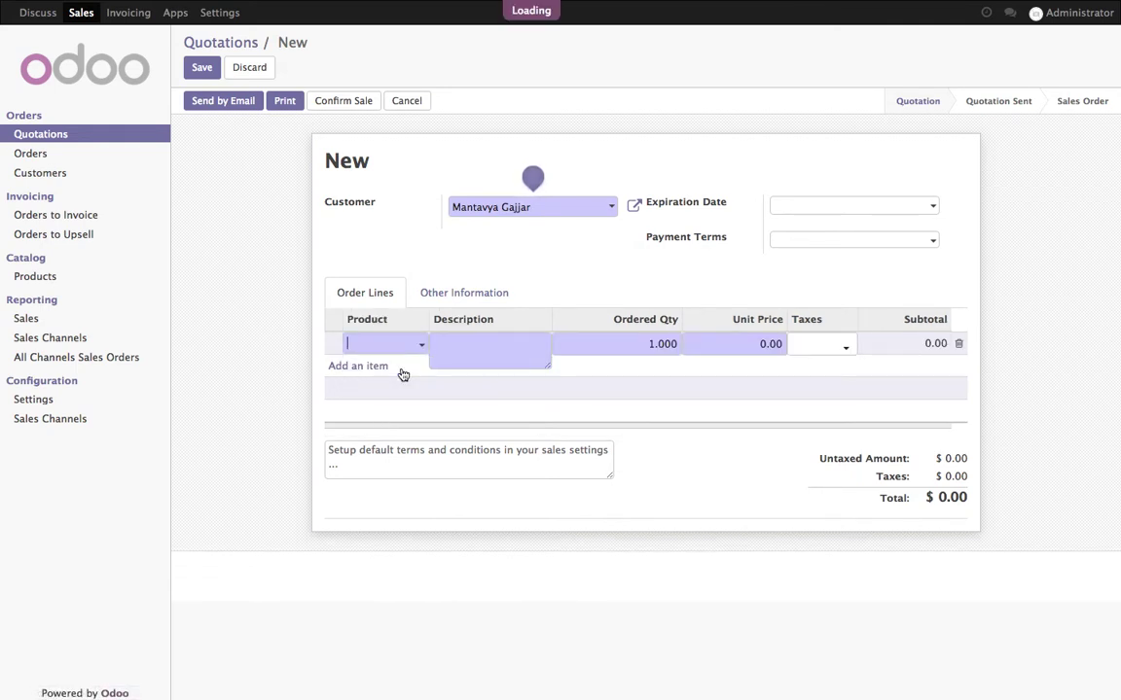
text(10)
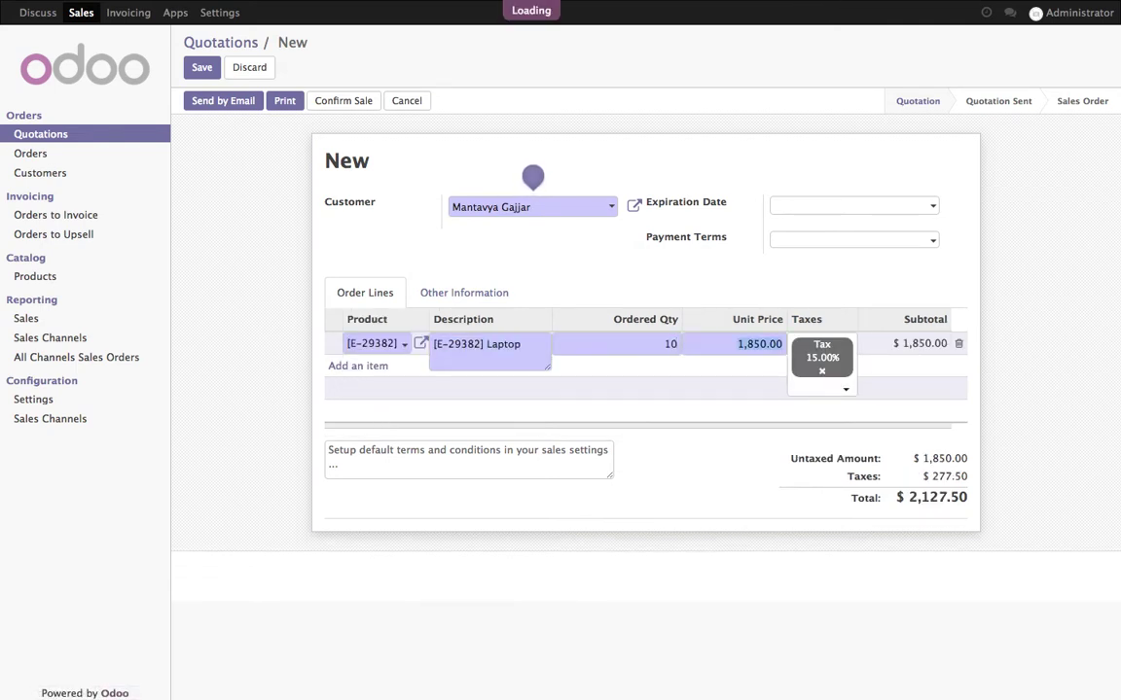
click(750, 528)
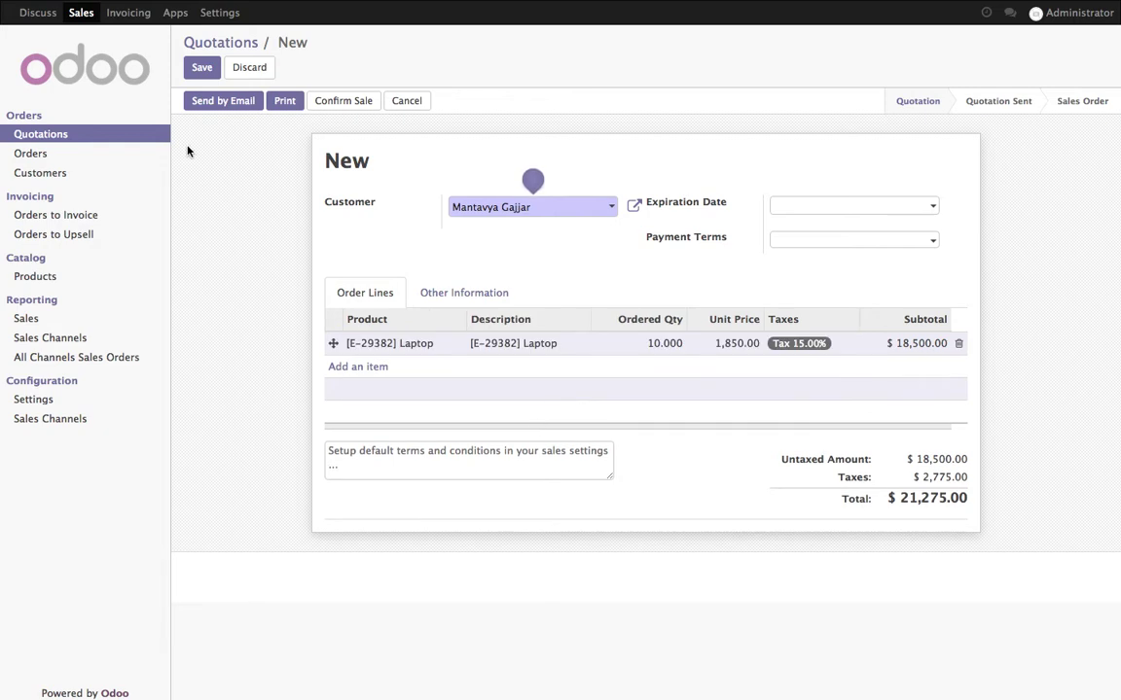
Set expiration 06/28/2018 and Immediate Payment terms, then save the quotation
click(818, 206)
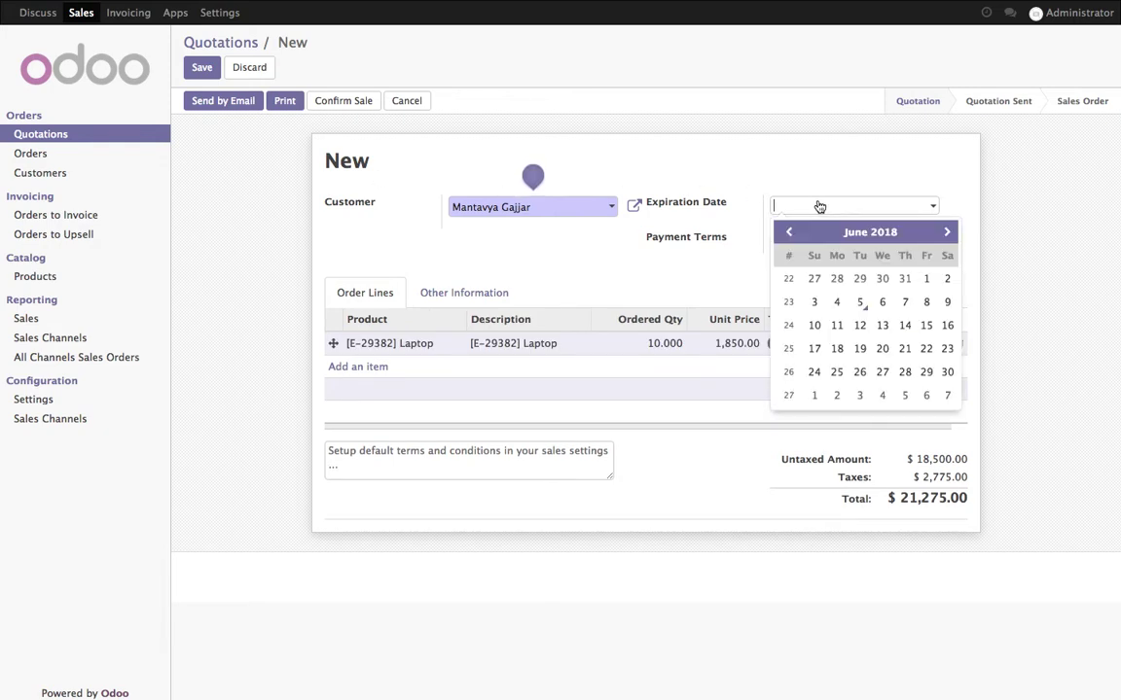
click(915, 372)
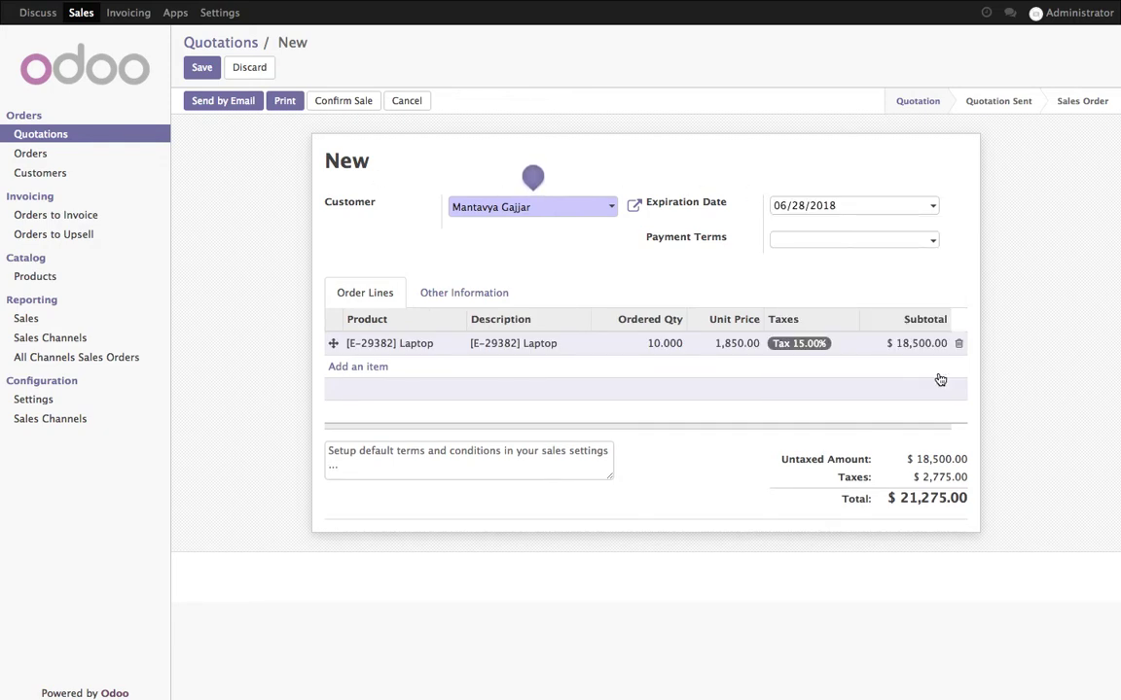
click(933, 243)
click(931, 261)
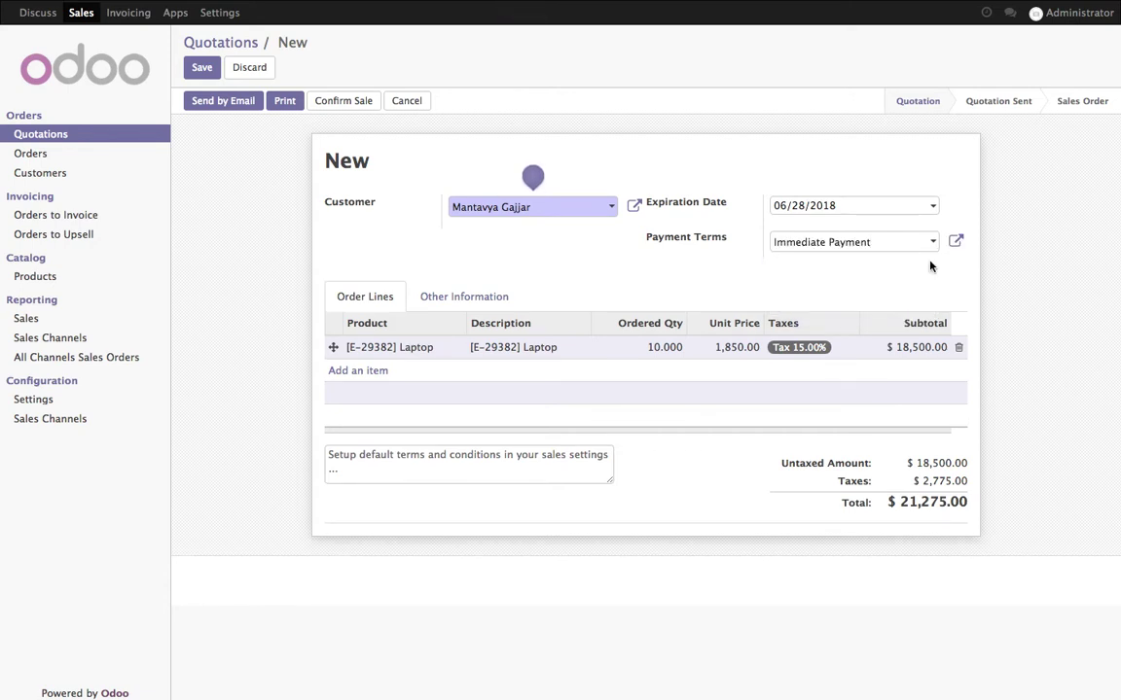
click(202, 70)
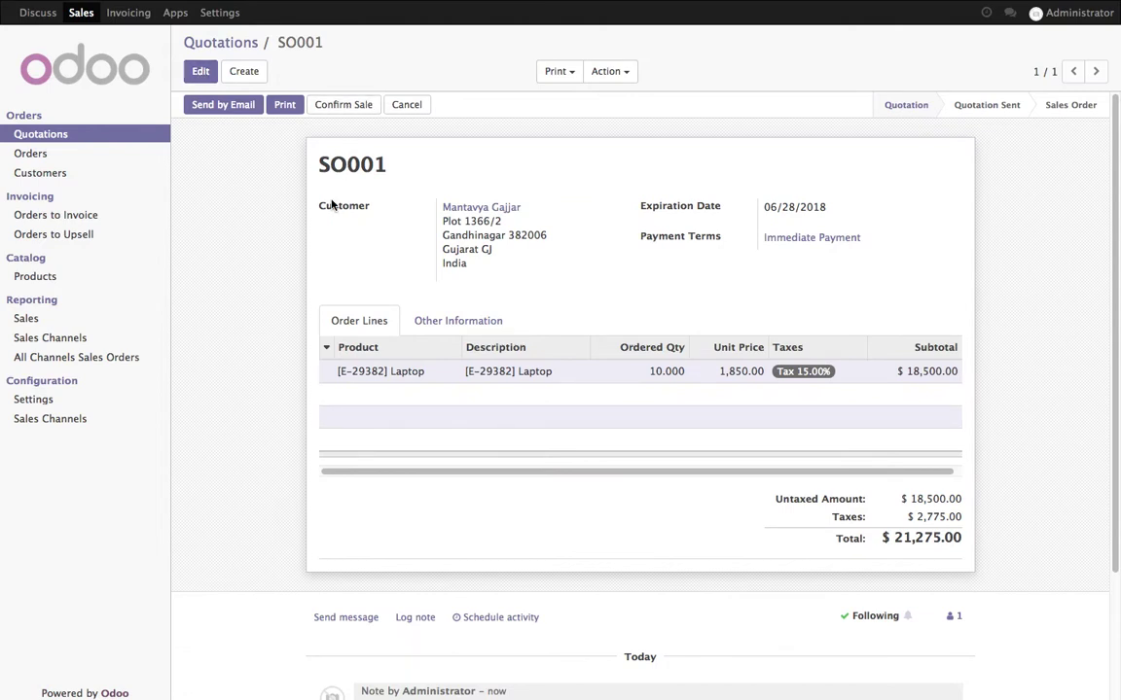
Email quotation SO001 with its PDF to the customer using the prefilled message
click(240, 111)
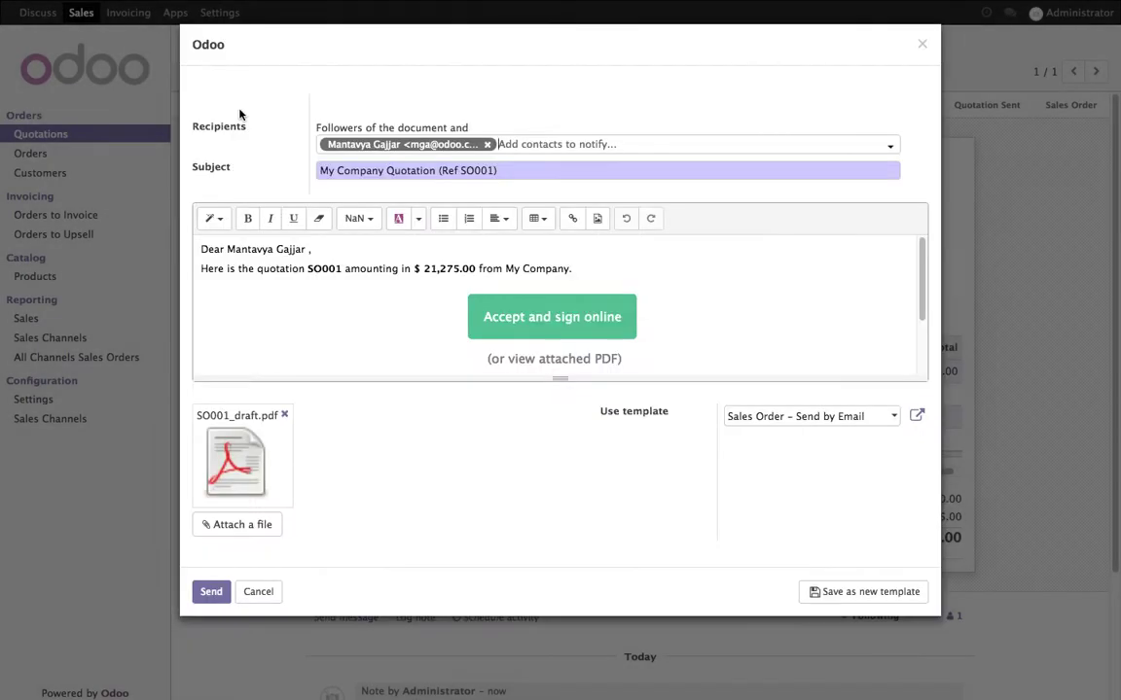
click(227, 591)
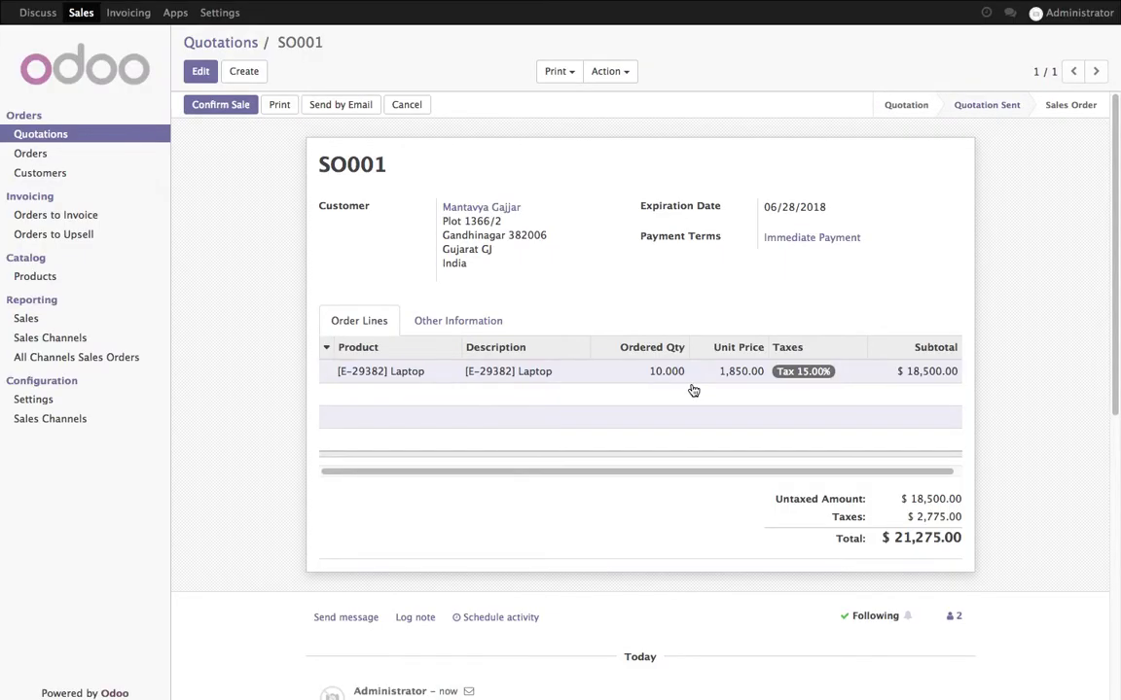
Sign out of the administrator session and log in to the portal as the customer
click(1103, 23)
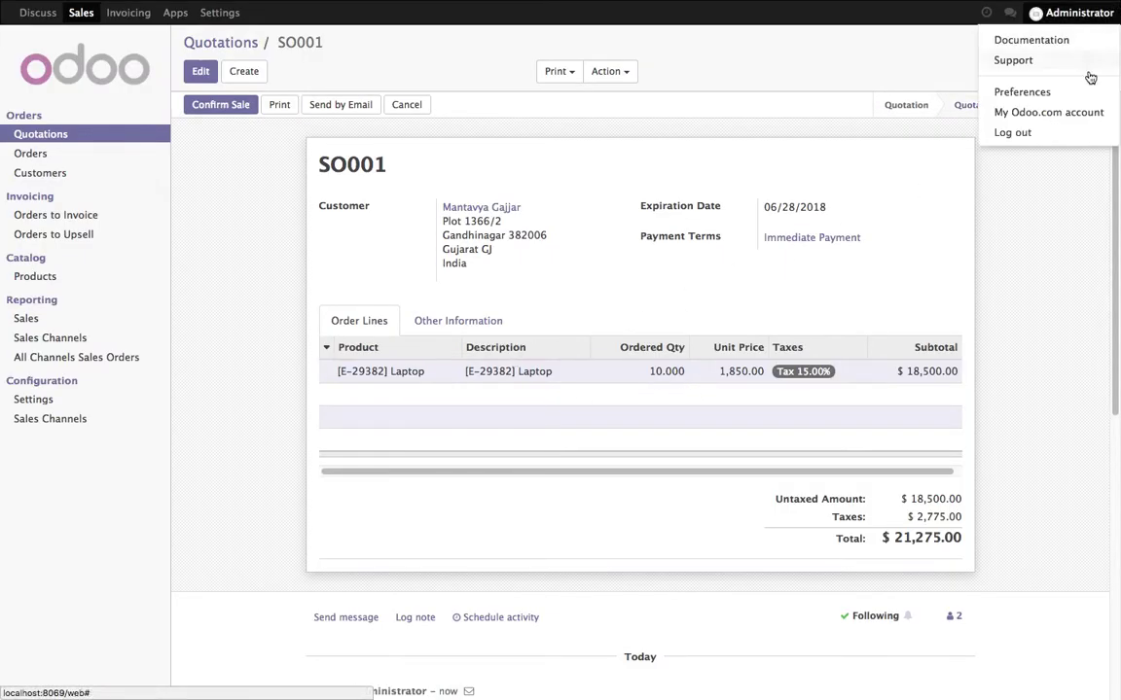
click(1074, 136)
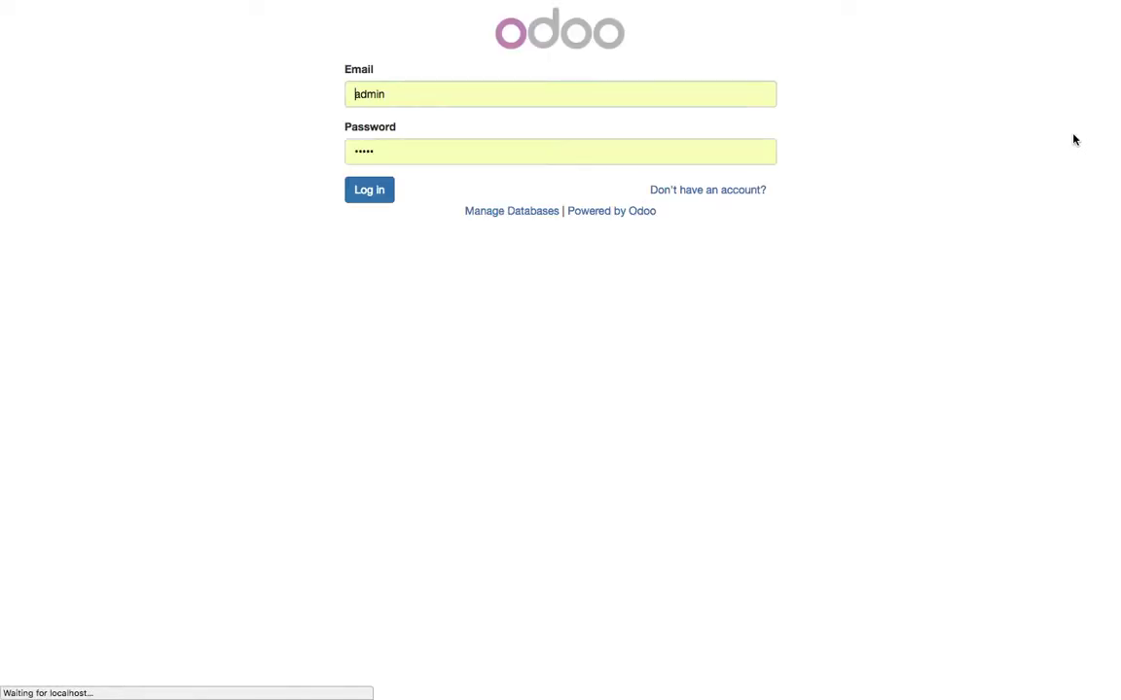
drag(457, 94, 136, 98)
text(m)
key(Down)
key(Return)
key(Tab)
key(Return)
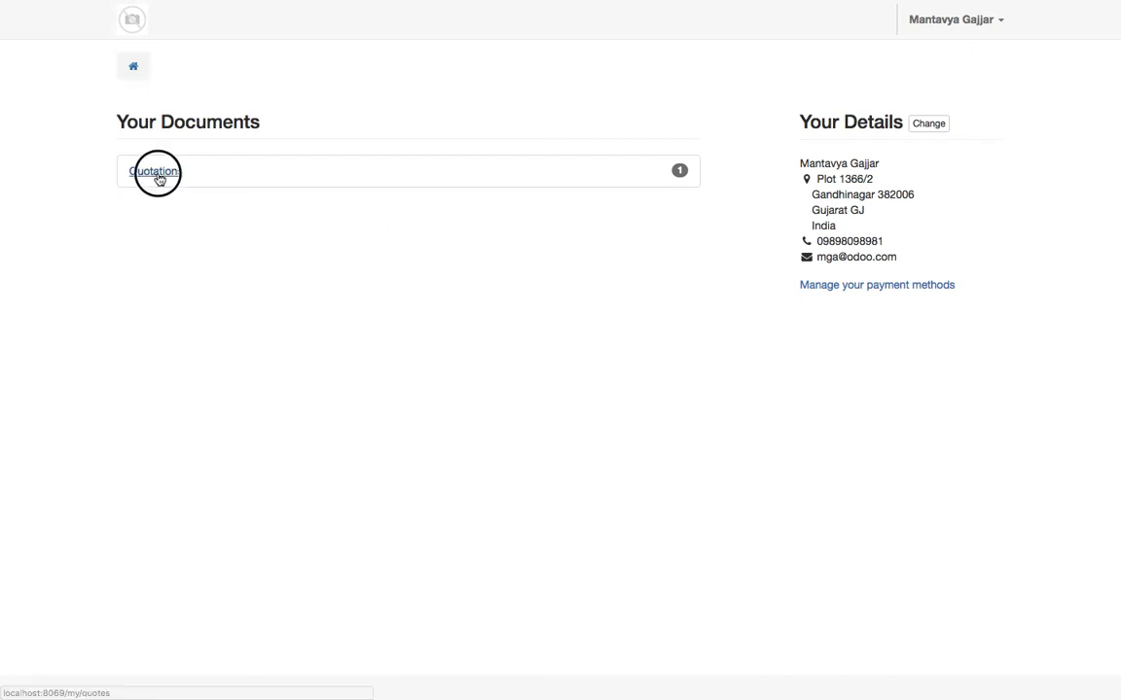
Open quotation SO001 from the portal, draw a signature, and accept the order
click(158, 173)
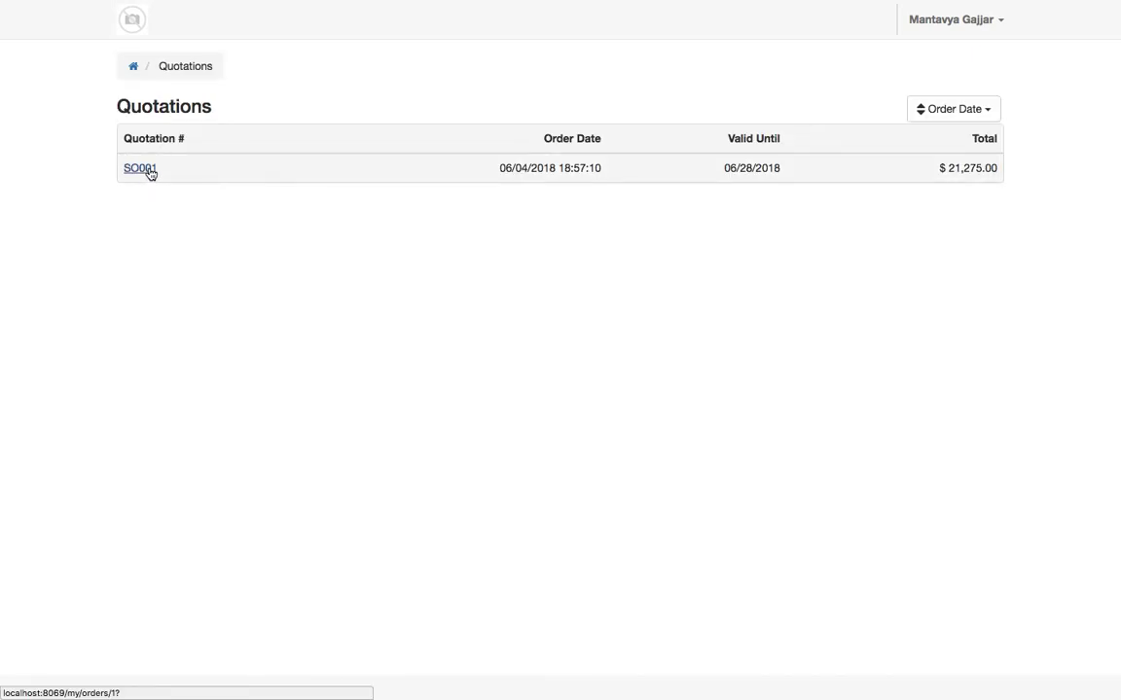
click(141, 168)
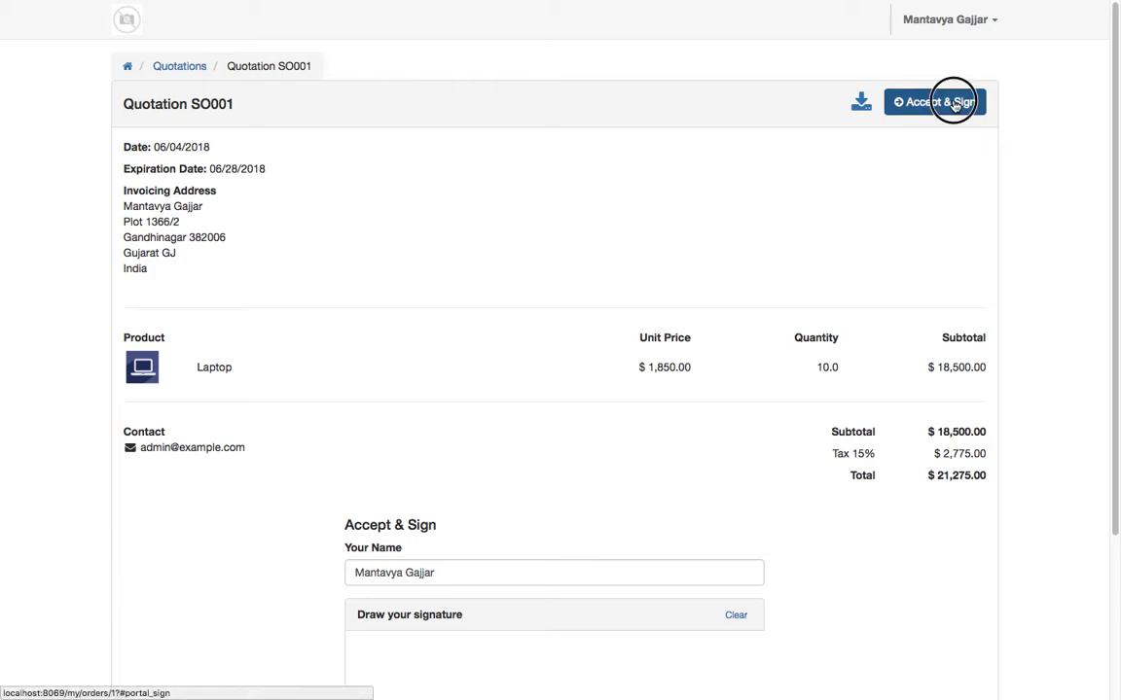
click(938, 101)
mouse_move(399, 450)
mouse_down()
mouse_move(410, 489)
mouse_move(422, 468)
mouse_move(459, 478)
mouse_move(457, 453)
mouse_move(516, 472)
mouse_move(476, 476)
mouse_move(623, 461)
mouse_up()
drag(494, 479, 720, 424)
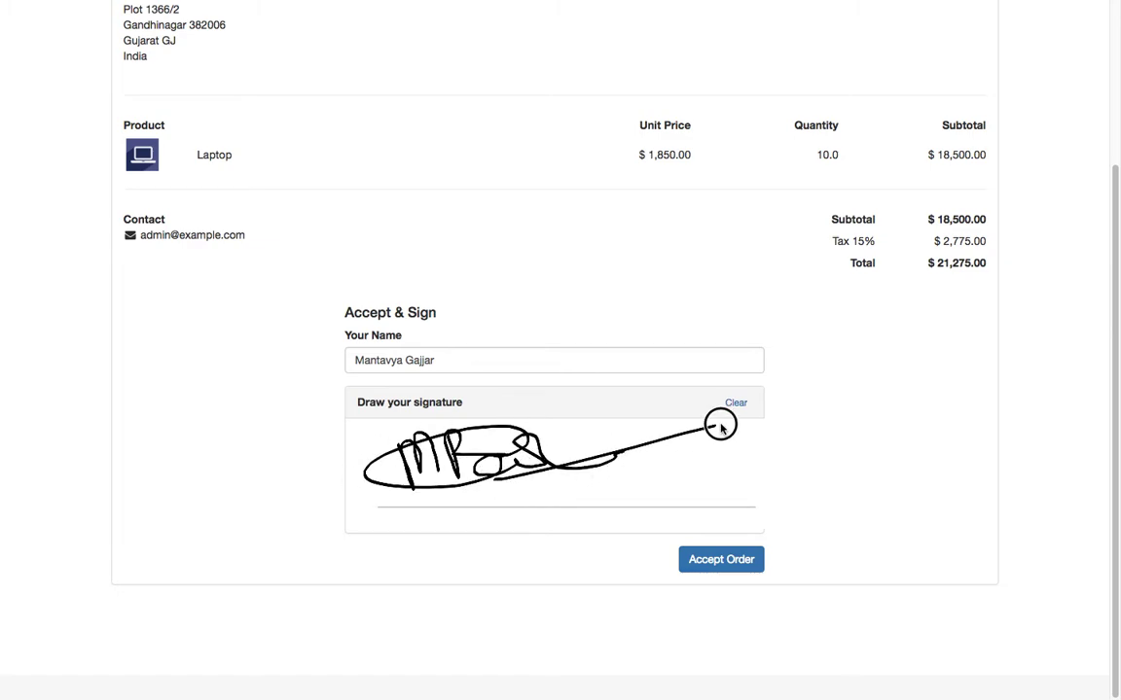
click(726, 558)
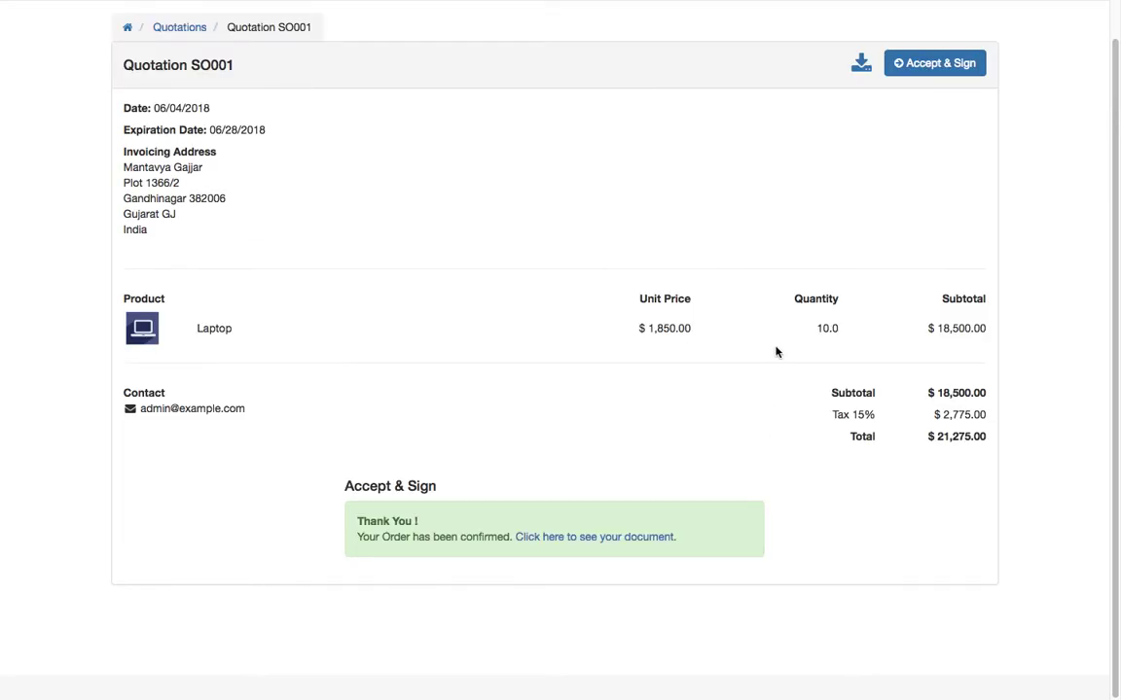
Log out of the portal, log back in as admin, and open signed order SO001
scroll(776, 352, up, 1)
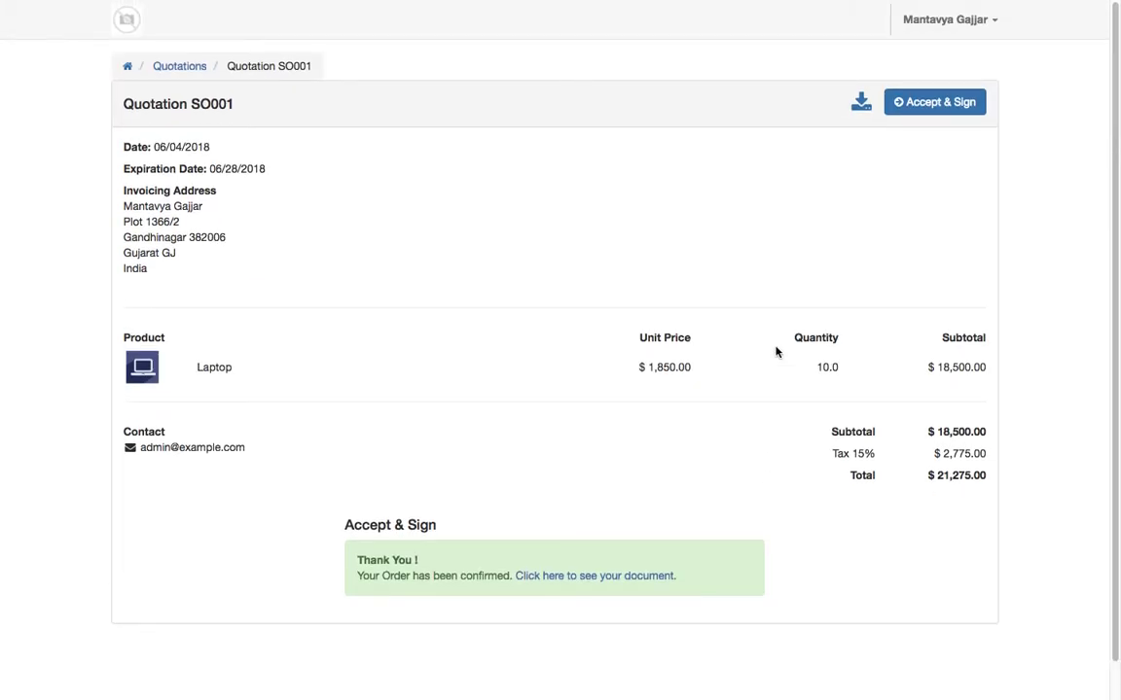
click(983, 30)
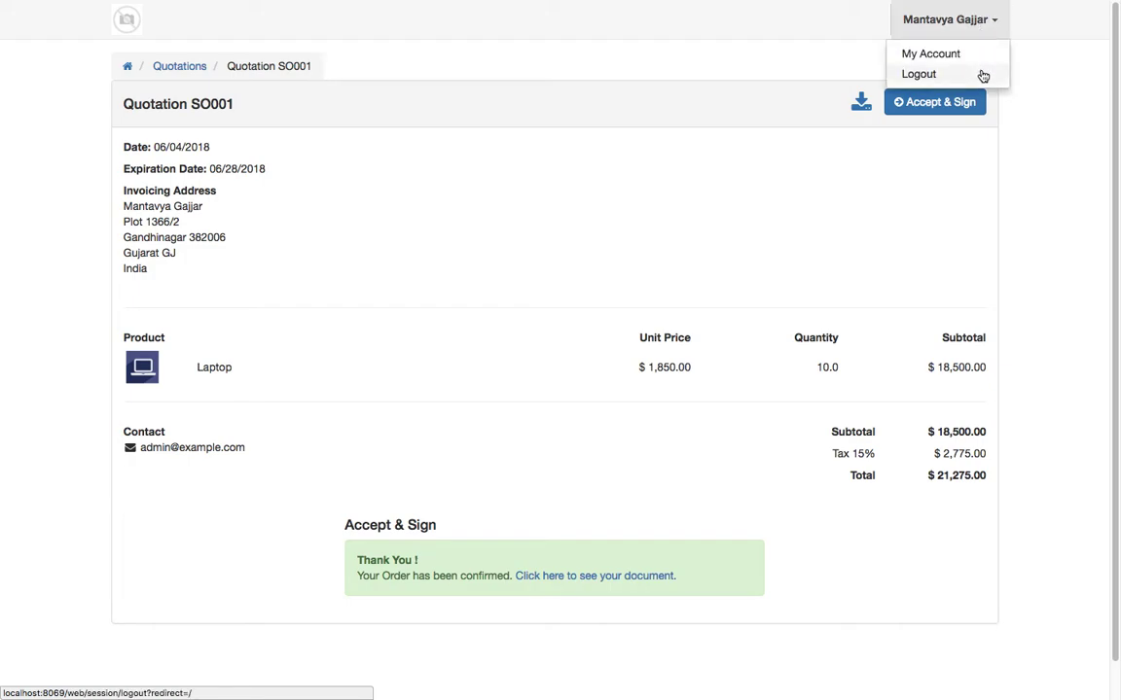
click(982, 75)
click(358, 192)
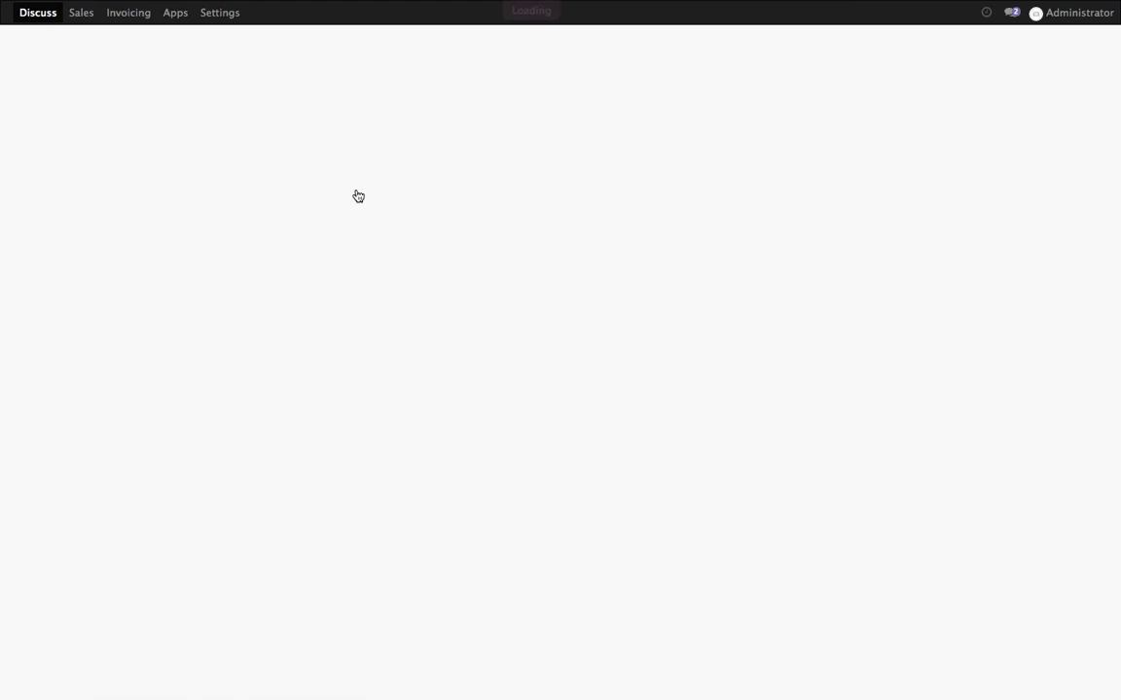
click(311, 251)
click(605, 302)
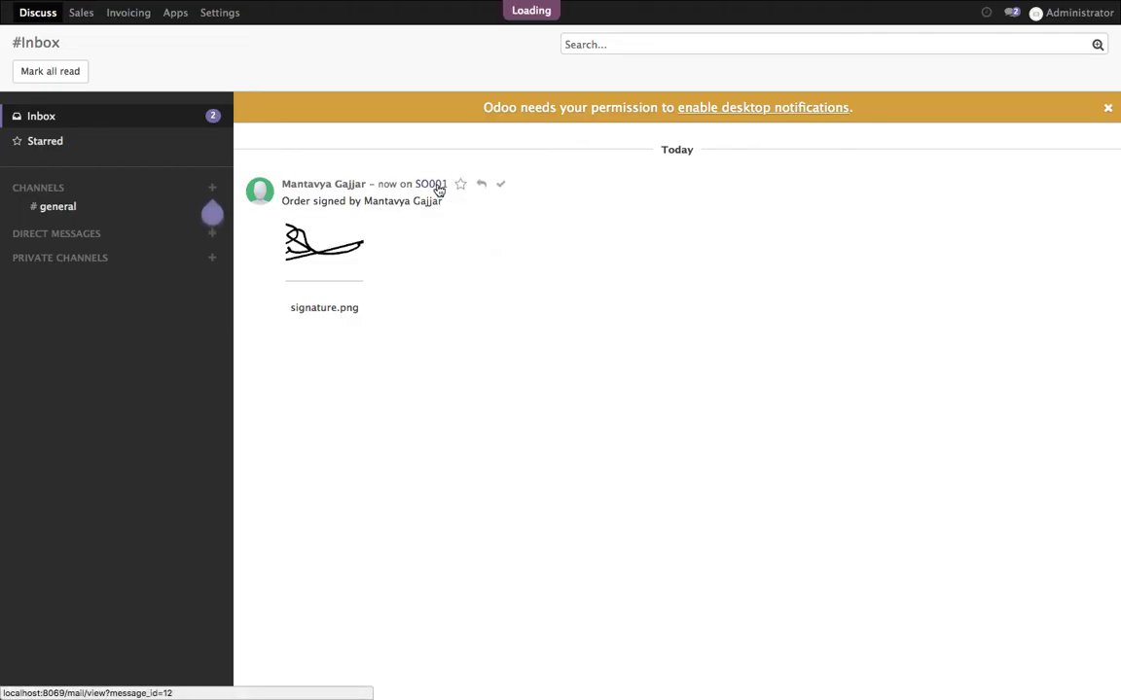
click(439, 187)
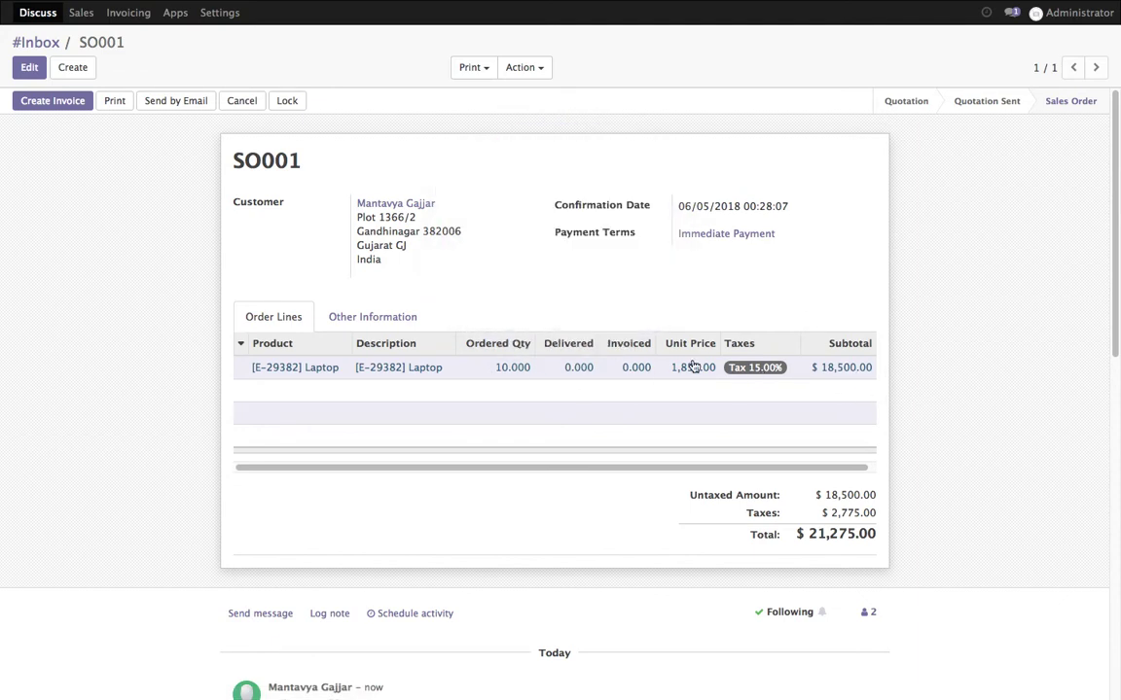
Create invoice INV/2018/0001 from SO001 and validate it
click(53, 101)
click(277, 259)
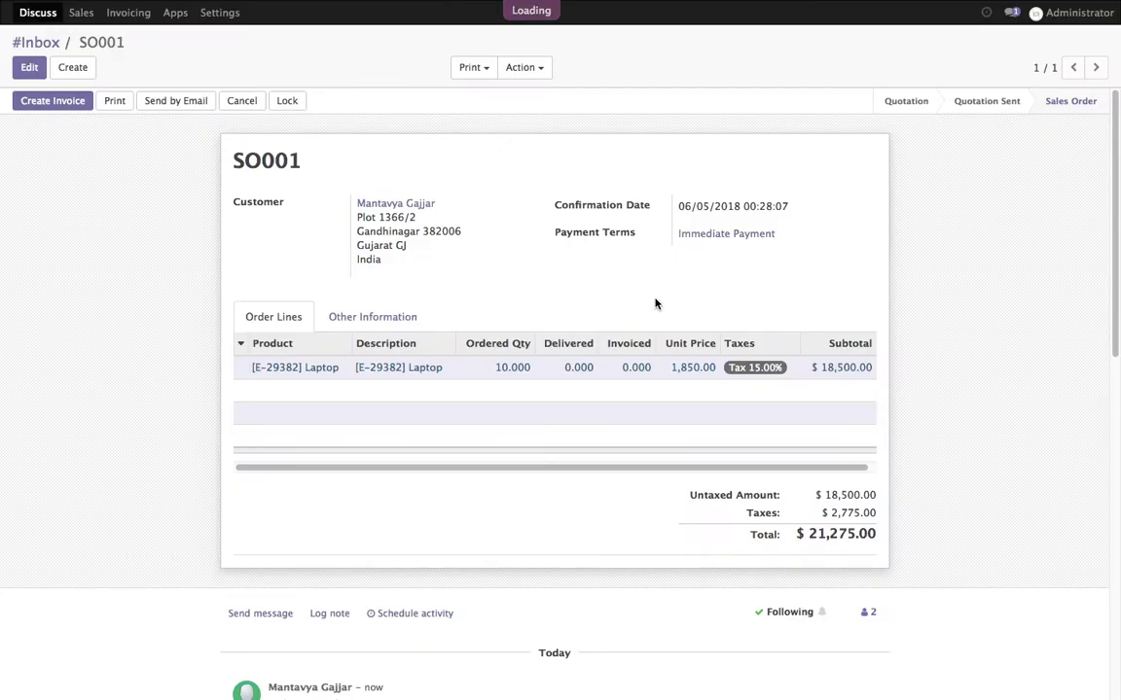
click(39, 102)
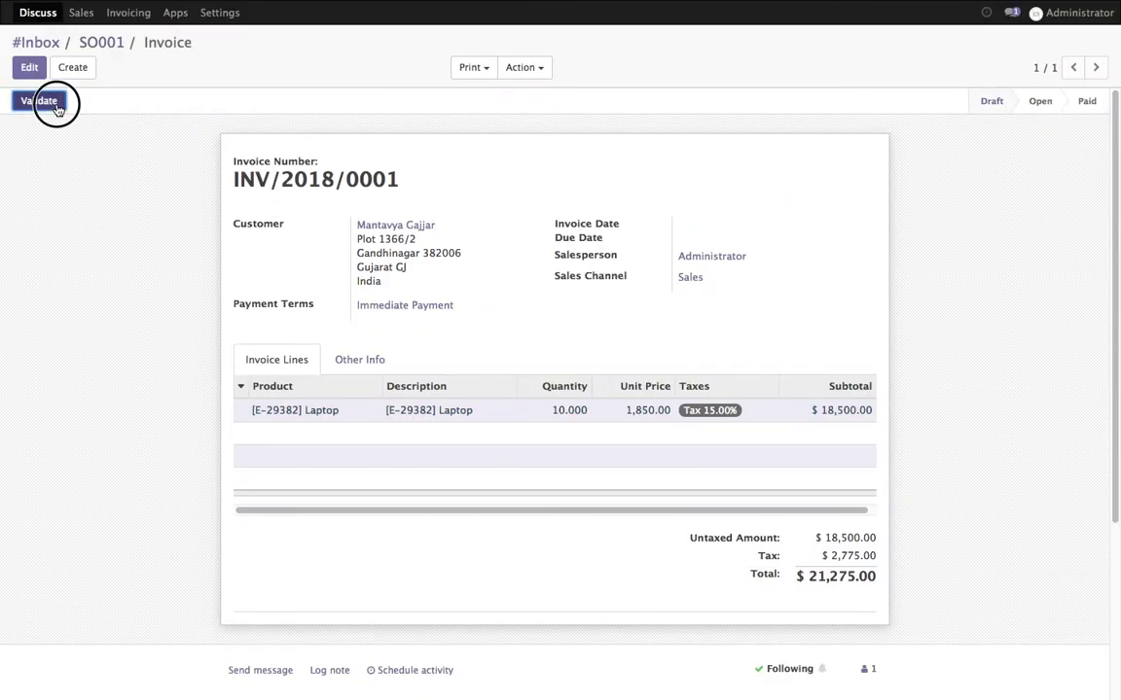
Log the note "Let's wait for the customer payment" on invoice INV/2018/0001
click(56, 106)
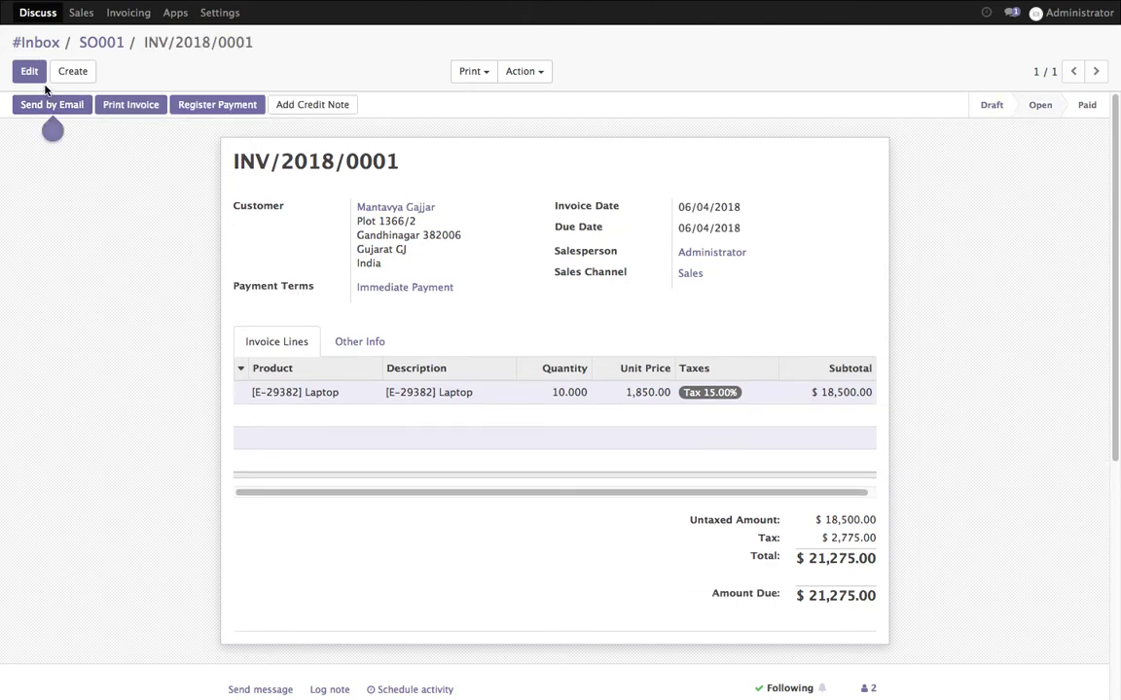
click(32, 72)
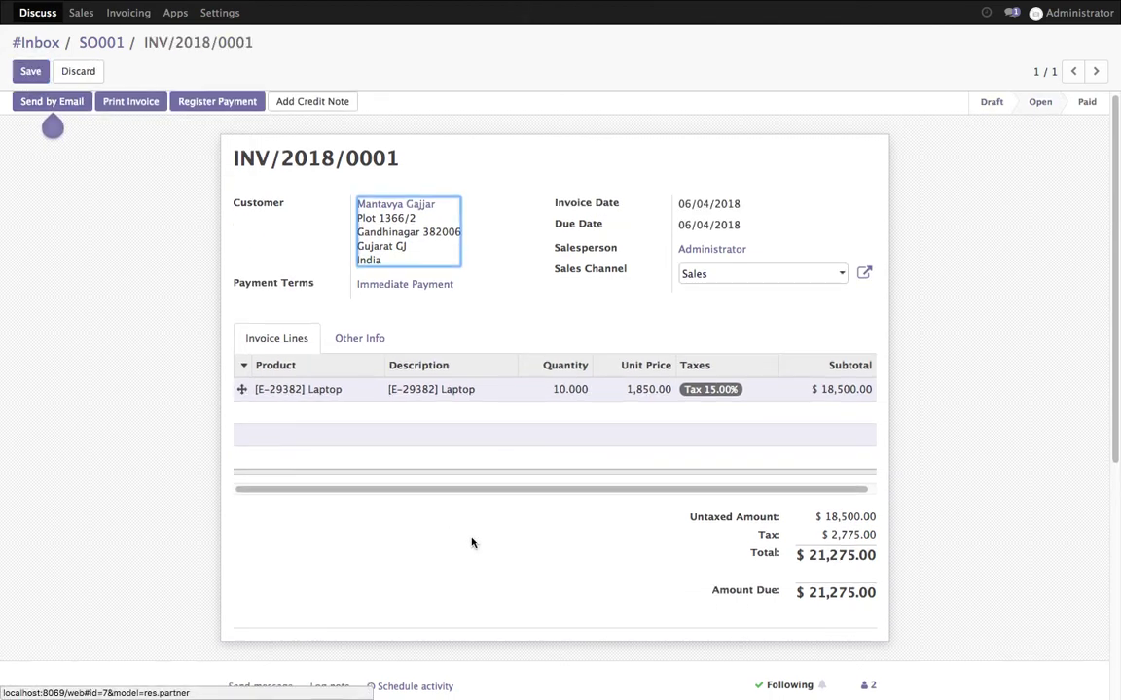
scroll(457, 545, down, 3)
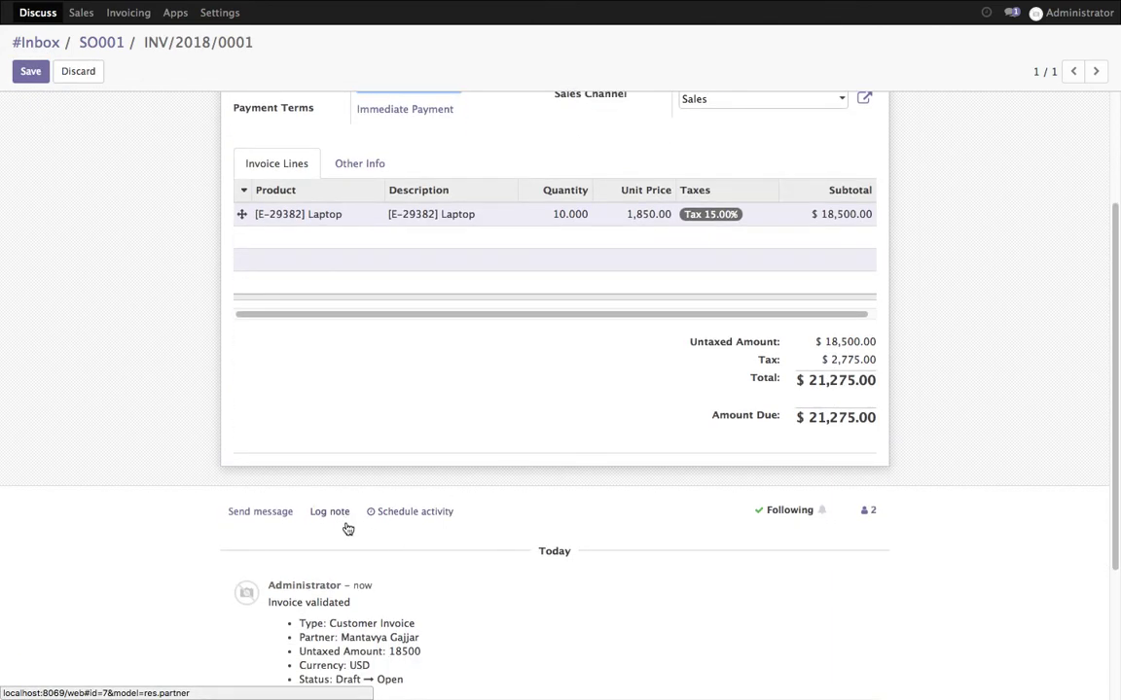
click(345, 520)
text(Le)
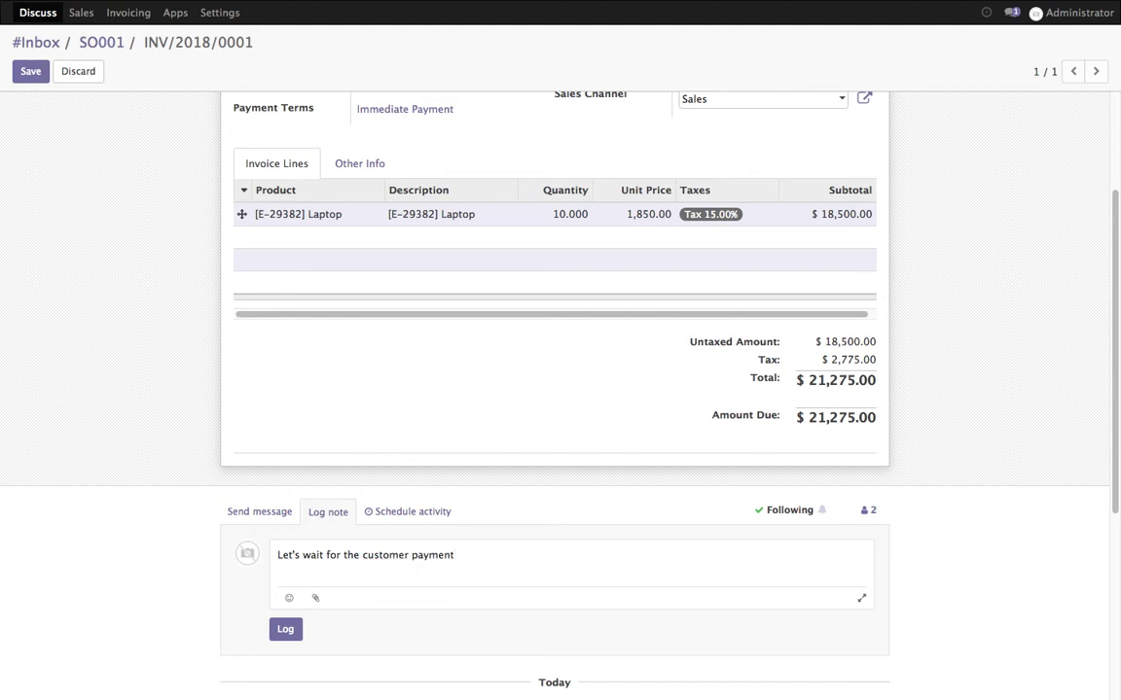
click(283, 630)
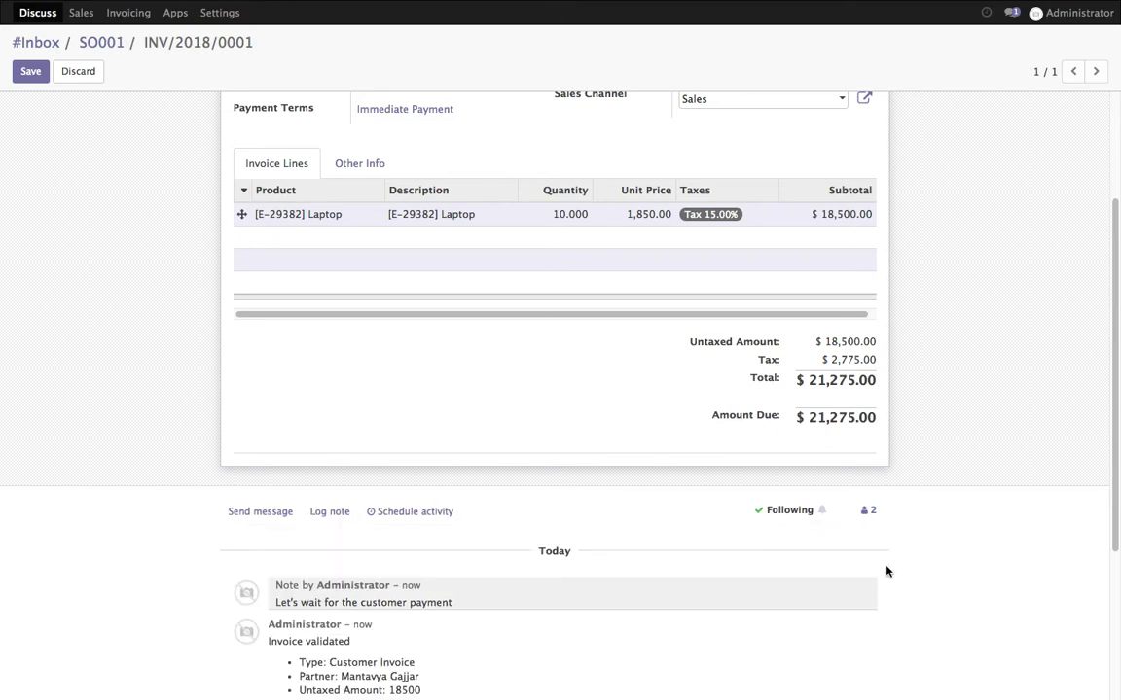
scroll(886, 571, up, 3)
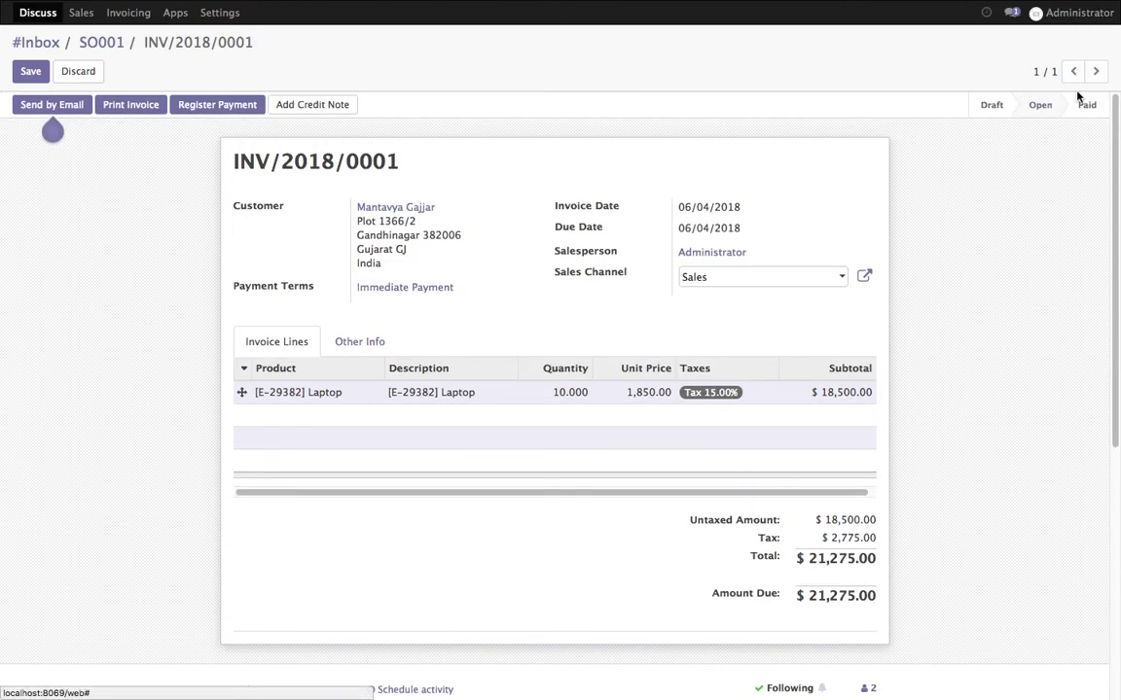
Sign out of the administrator session and log in to the portal as the customer
click(1075, 13)
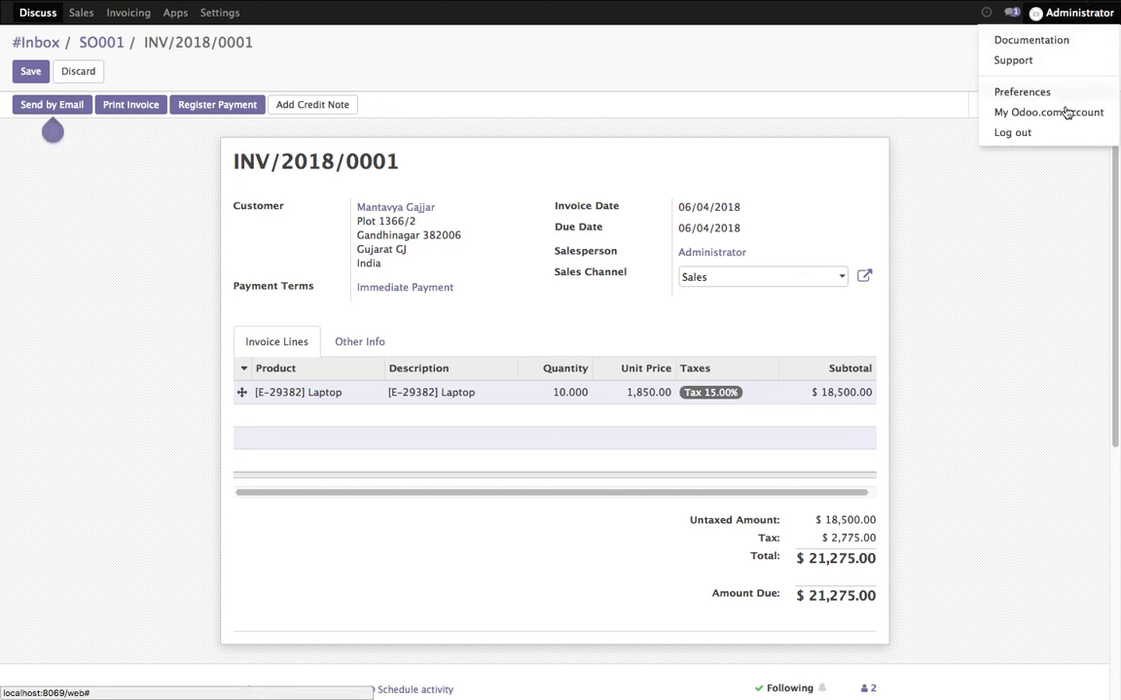
click(1063, 134)
double_click(427, 99)
text(m)
click(425, 118)
key(Tab)
text(mga)
click(383, 186)
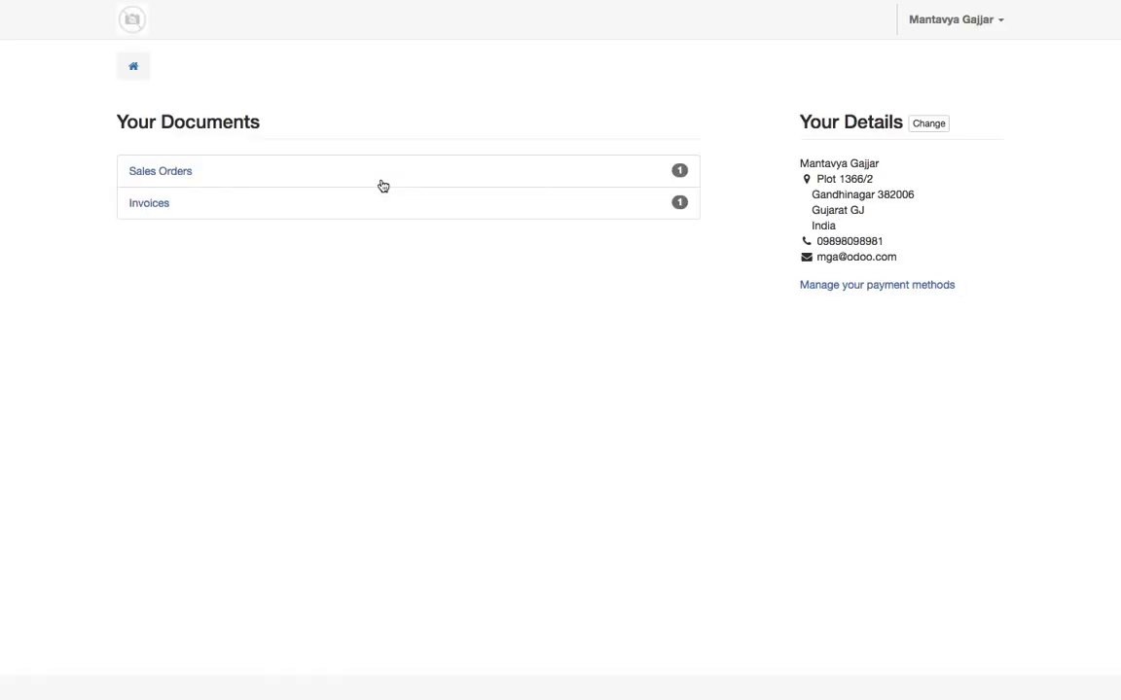
Check order SO001, then open the portal's invoice list showing INV/2018/0001
click(165, 181)
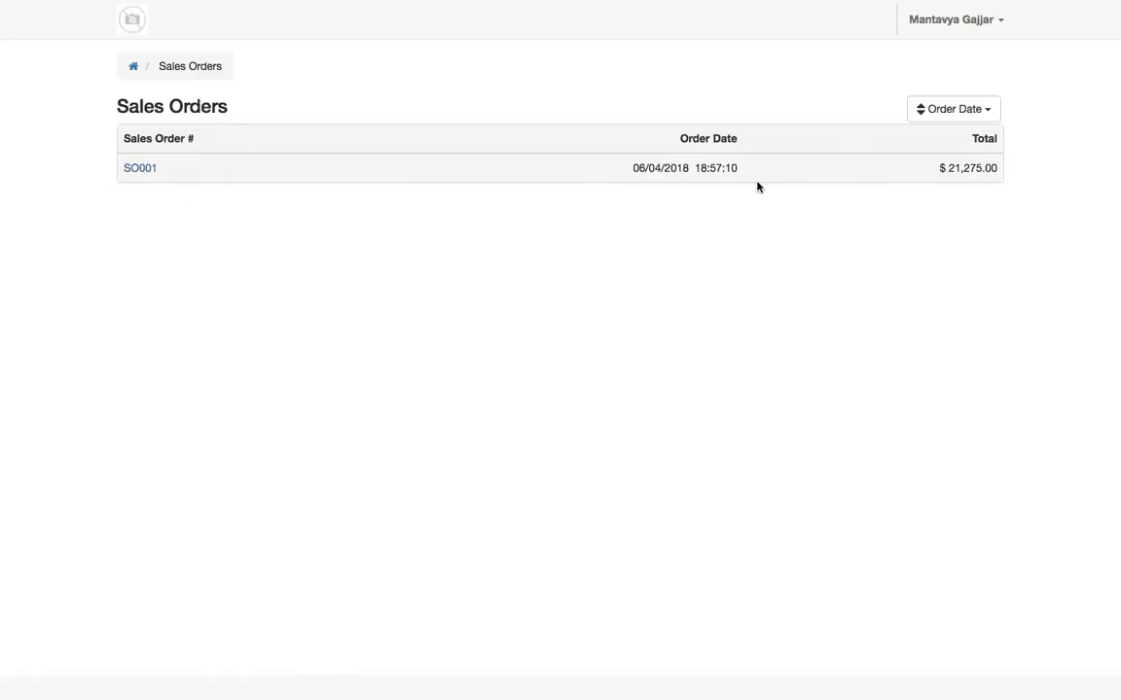
click(142, 171)
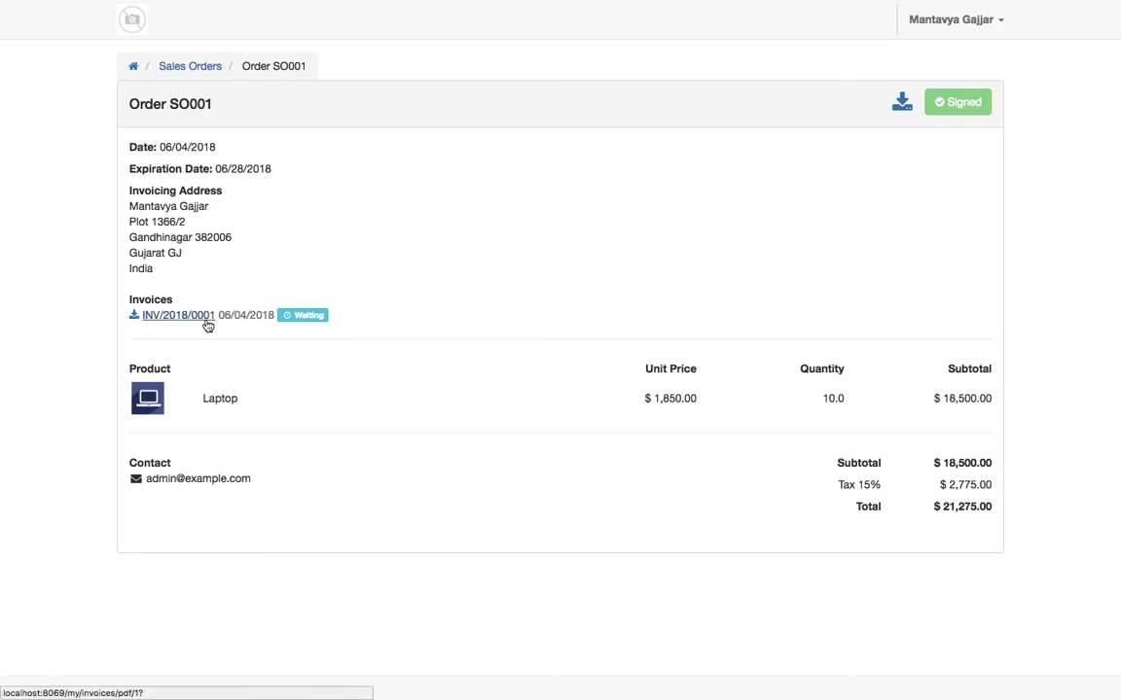
click(132, 66)
click(146, 206)
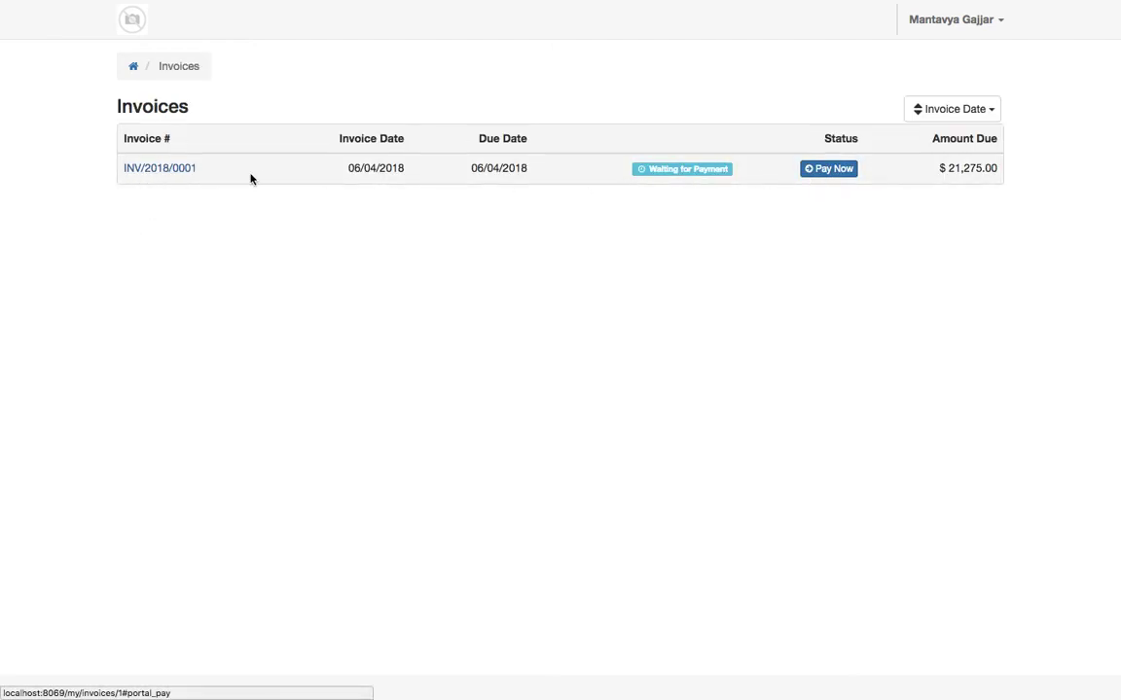
Pay the $21,275.00 invoice INV/2018/0001 with the saved Authorize.Net card
click(182, 184)
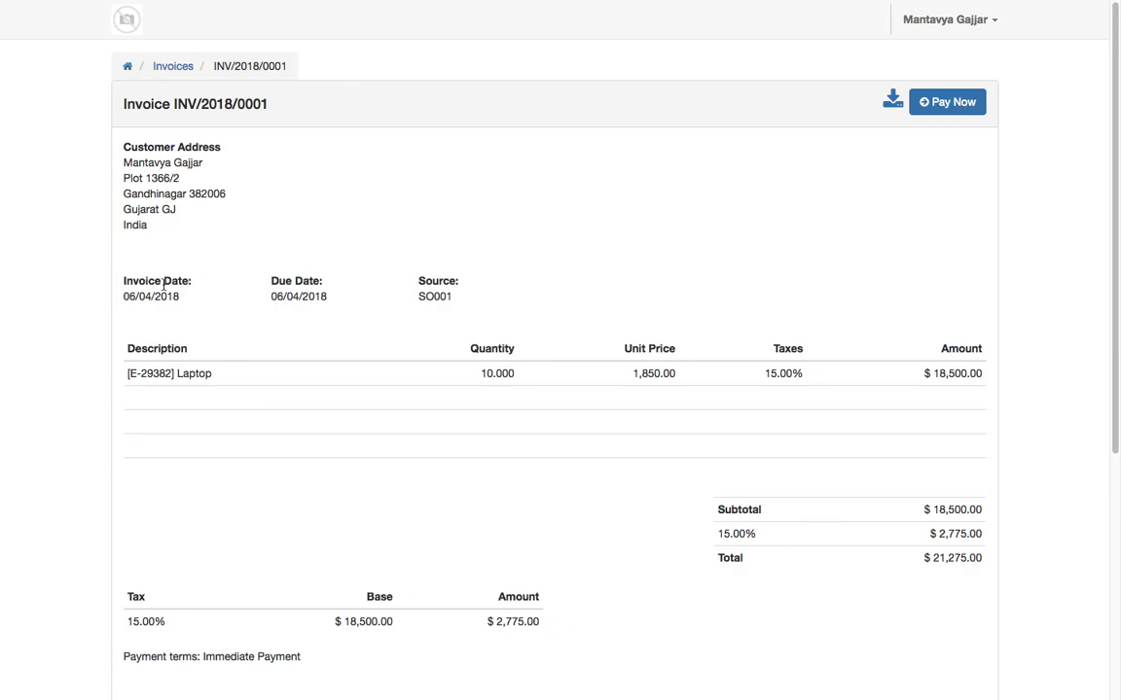
scroll(430, 445, down, 4)
scroll(840, 166, up, 4)
click(952, 104)
click(367, 486)
click(390, 386)
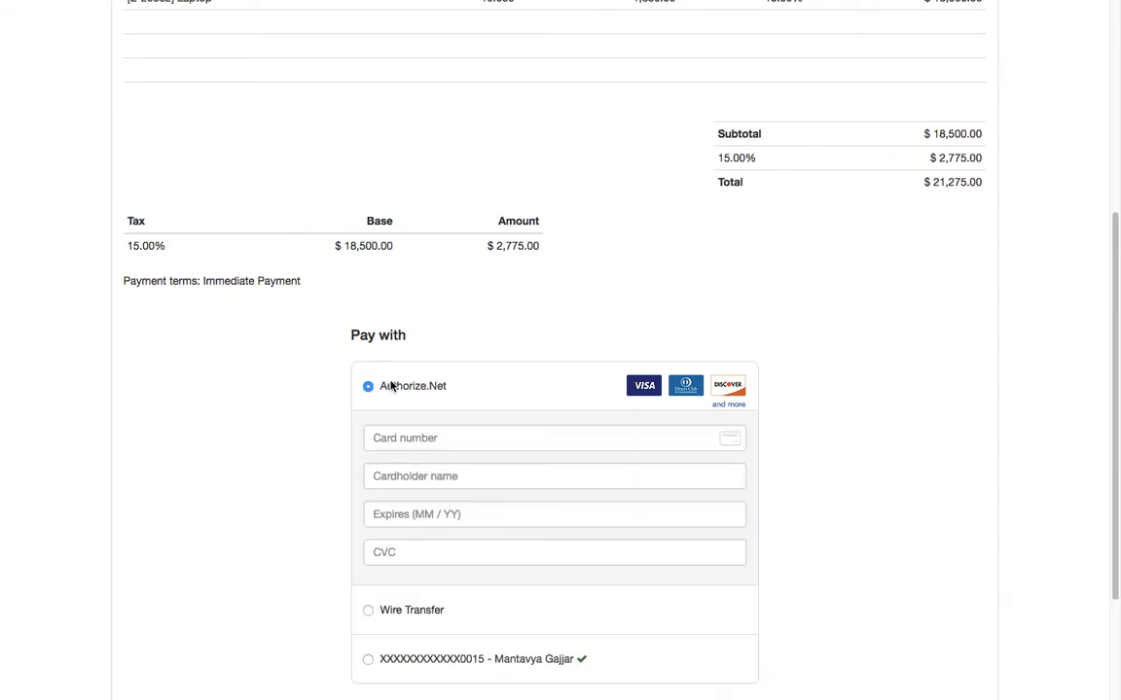
scroll(491, 457, down, 3)
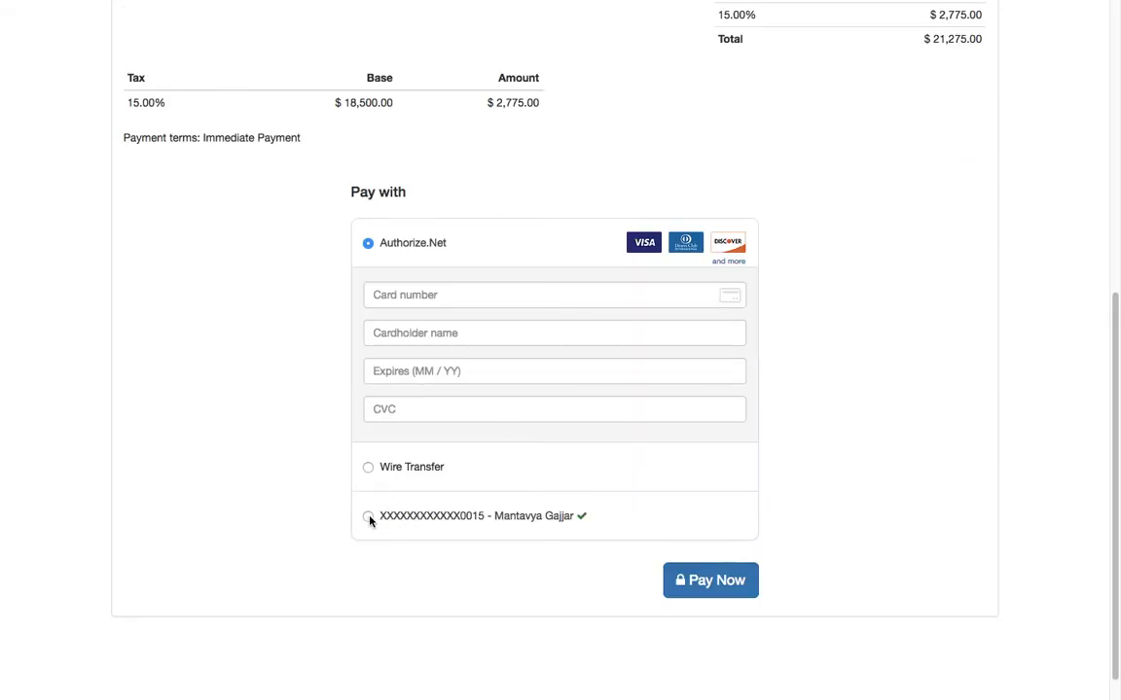
click(369, 517)
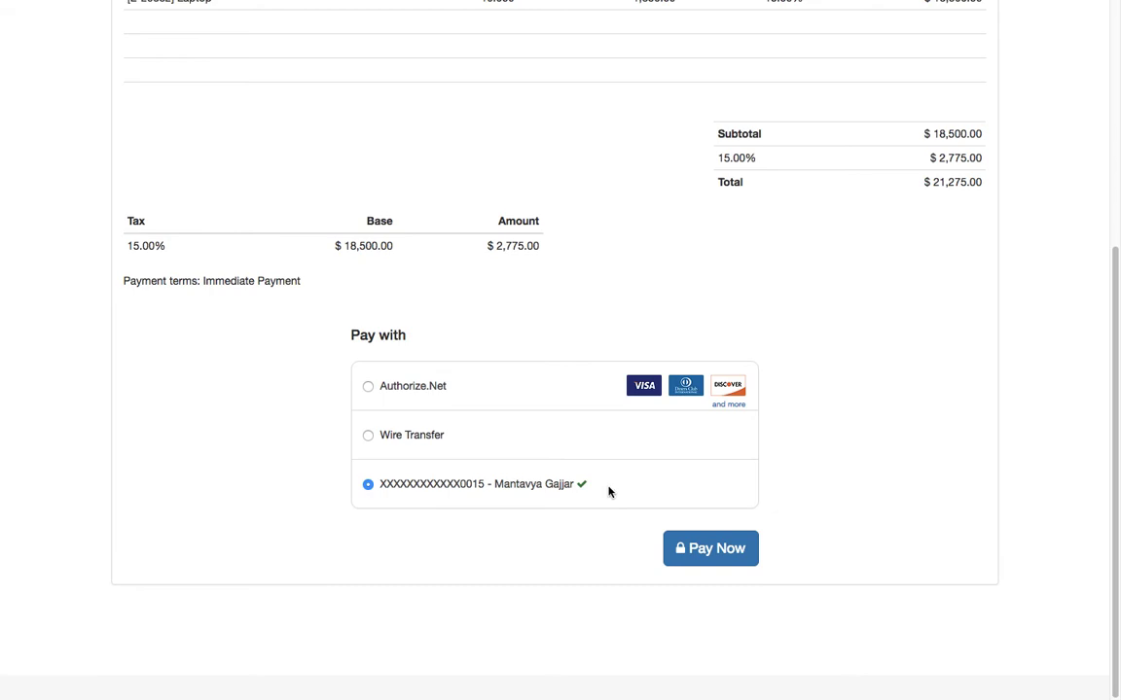
click(720, 559)
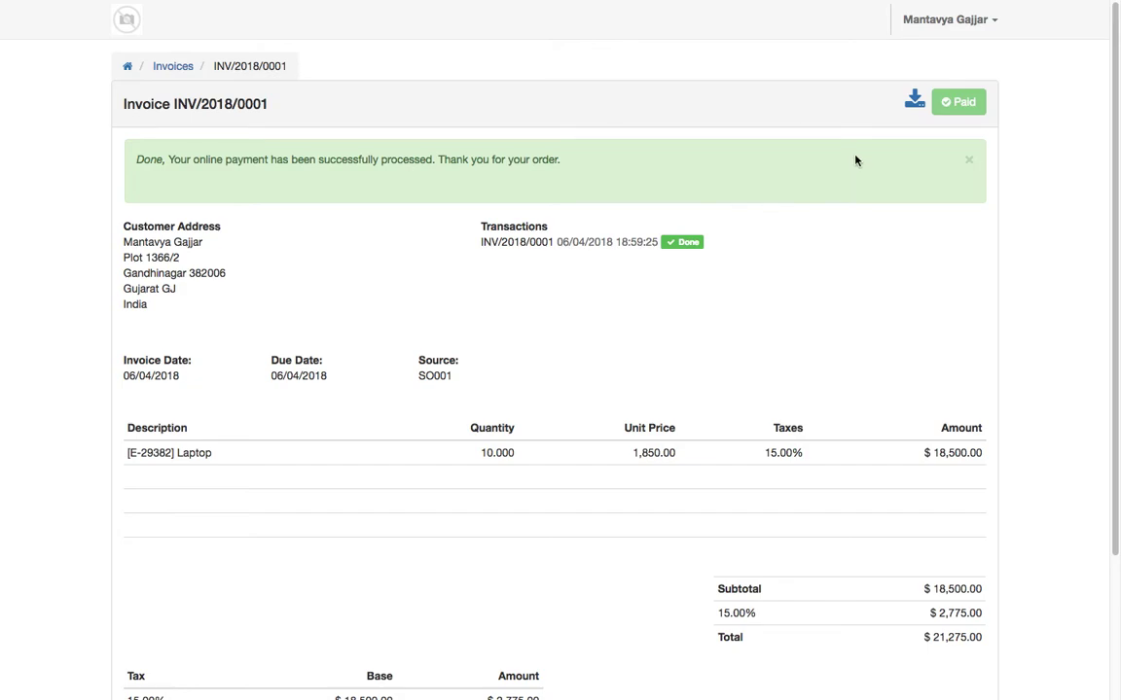
View the paid invoice INV/2018/0001 as a PDF, then return to the invoice page
click(914, 101)
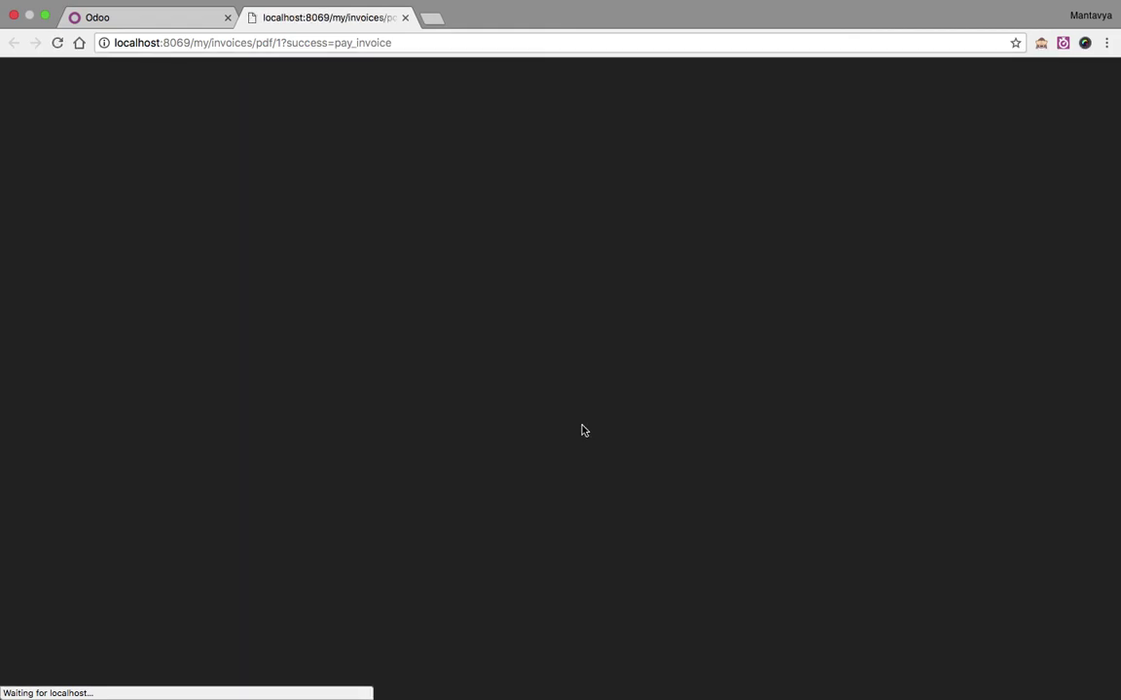
scroll(582, 431, down, 2)
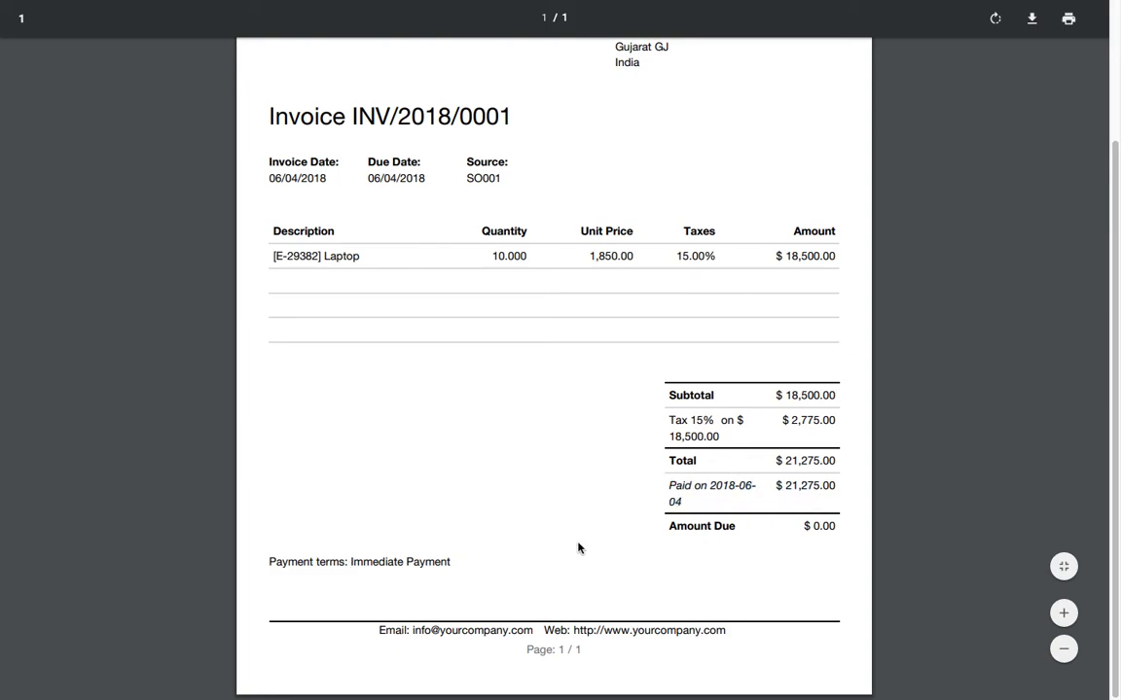
scroll(577, 549, up, 3)
click(166, 27)
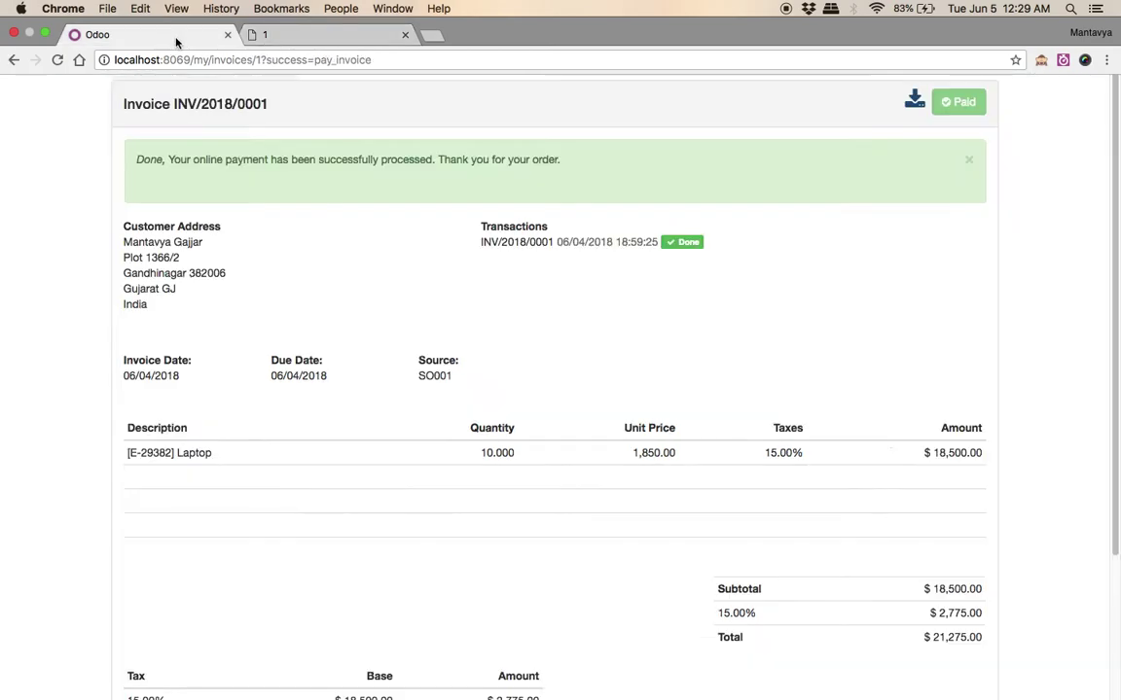
Log out of the customer portal and log in to the backend as admin
click(984, 21)
click(968, 72)
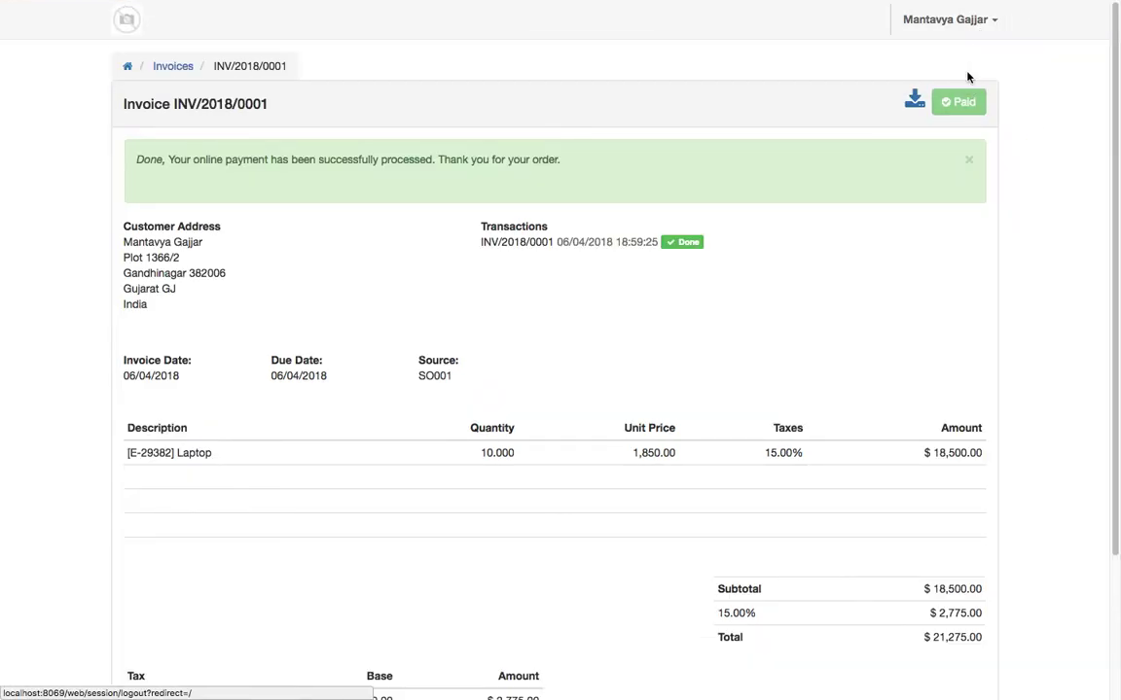
click(369, 191)
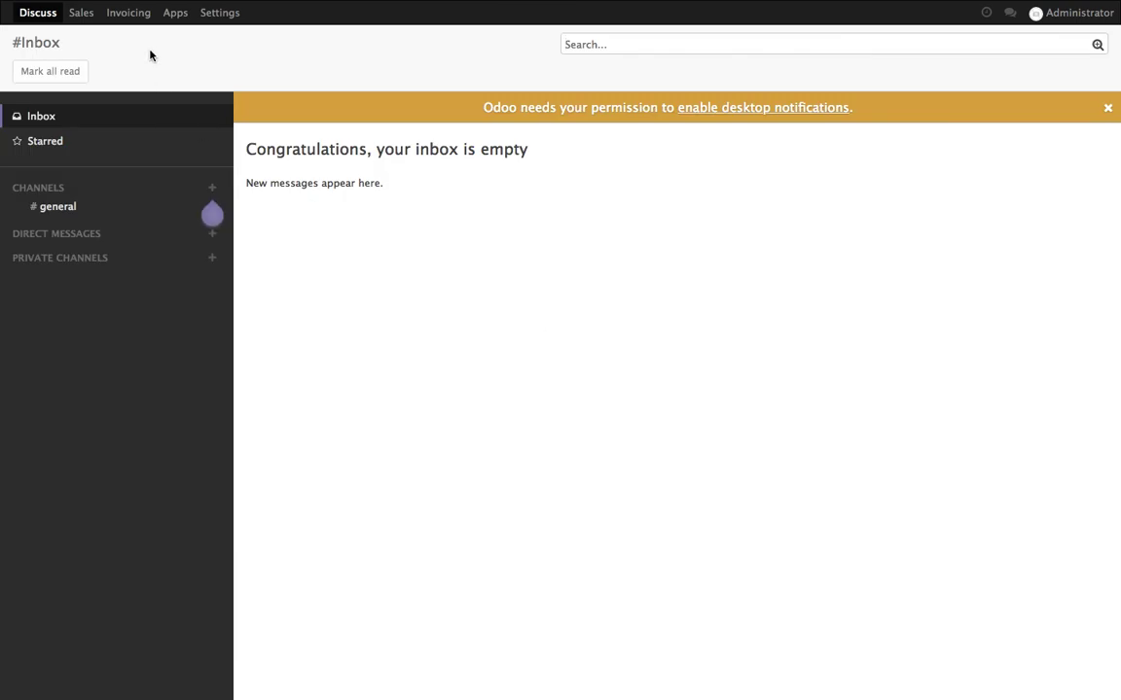
Review SO001's invoice and its Authorize.Net transaction, then open the Invoicing Payments list
click(82, 24)
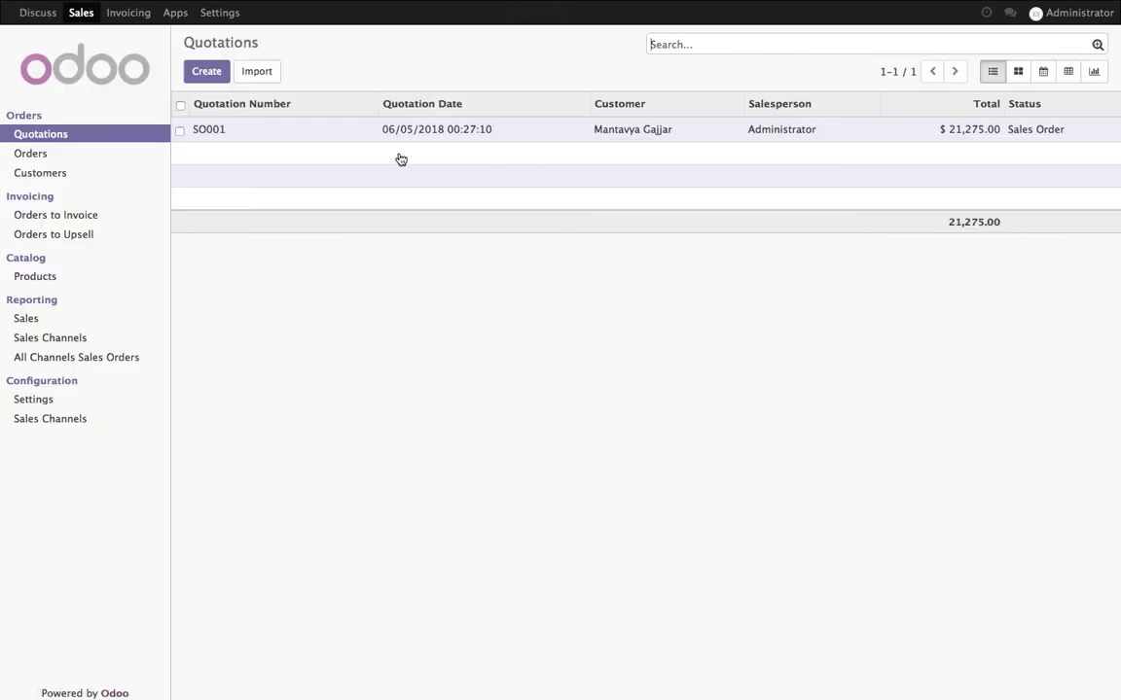
click(399, 138)
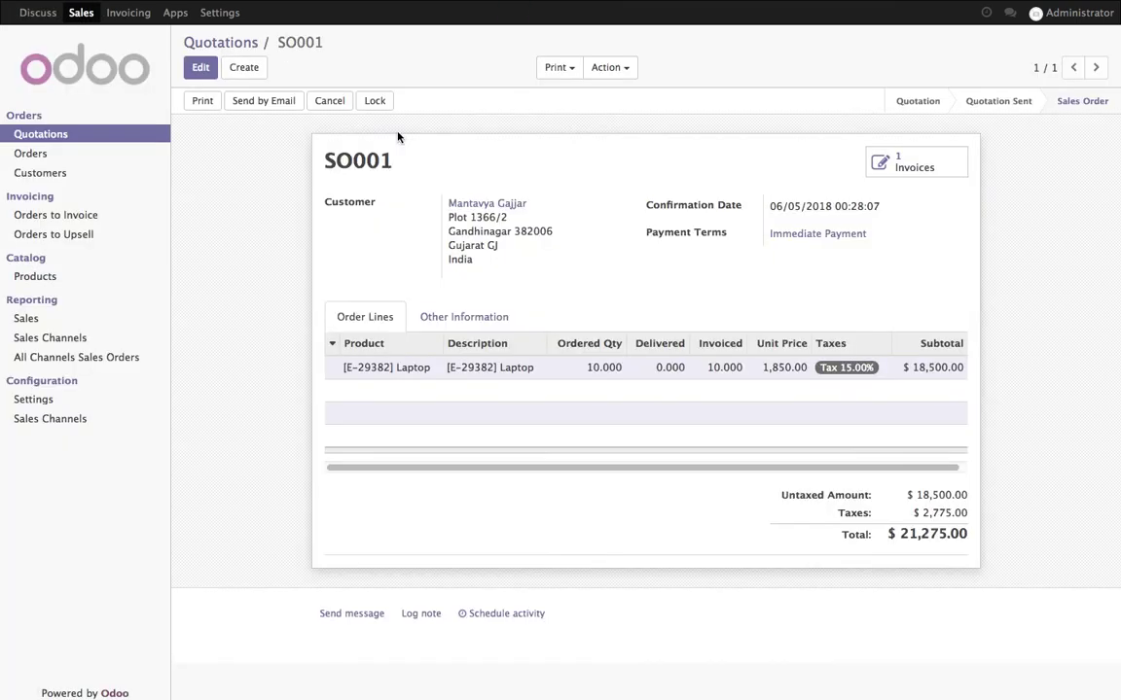
click(878, 177)
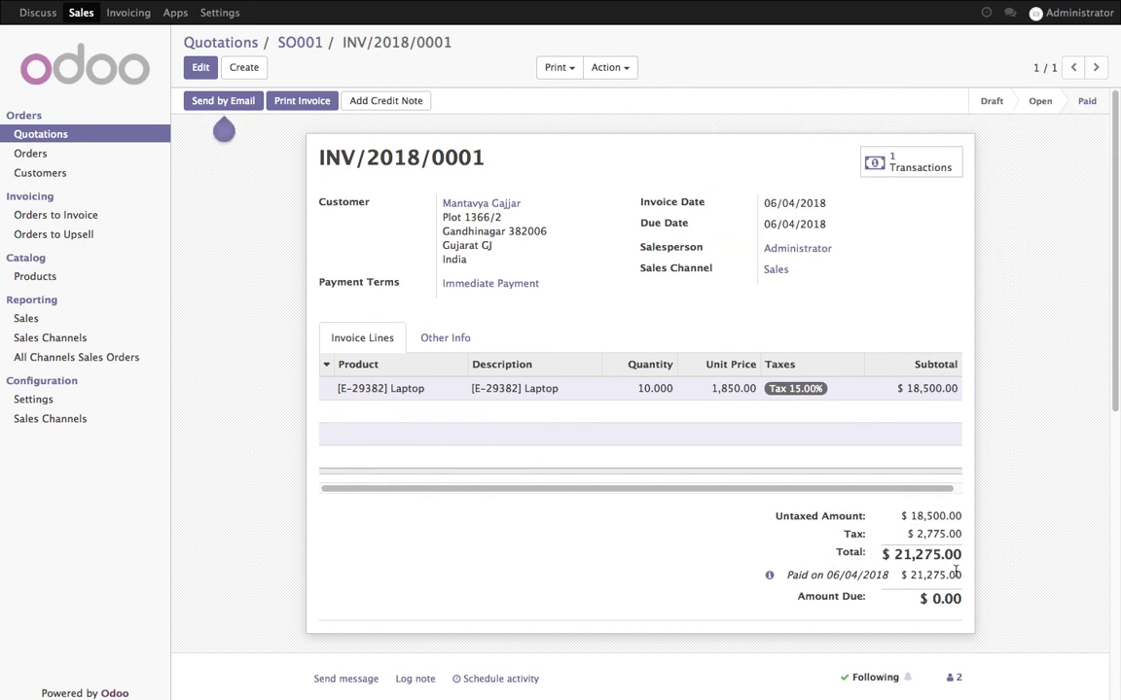
click(902, 163)
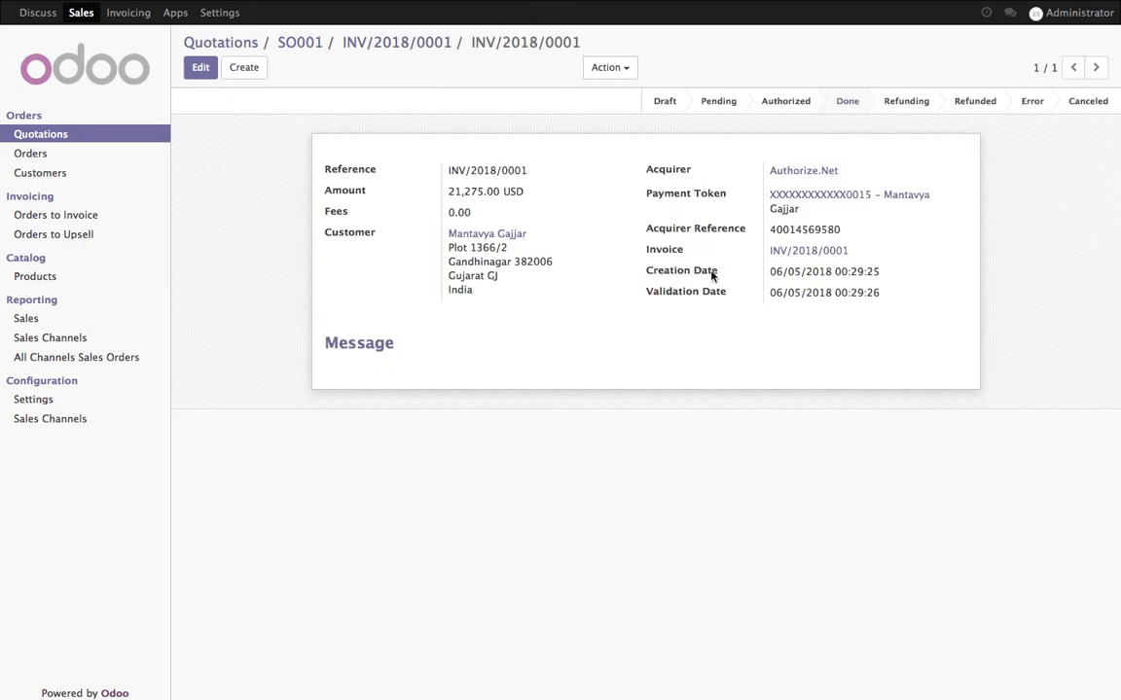
click(430, 43)
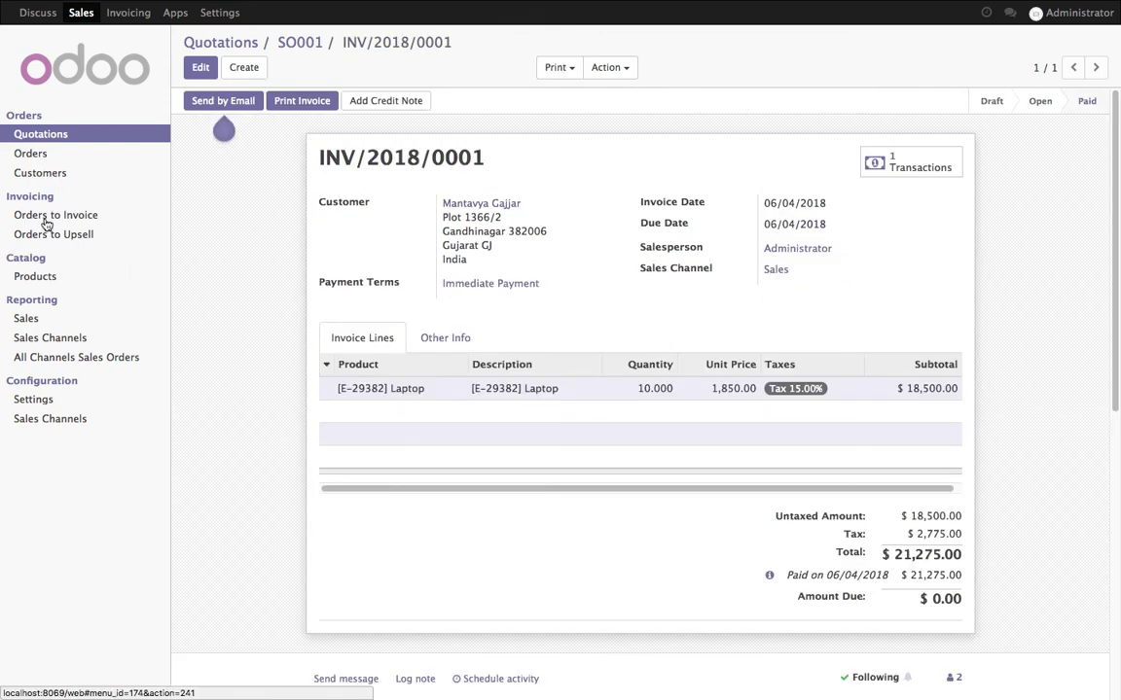
click(132, 13)
click(60, 193)
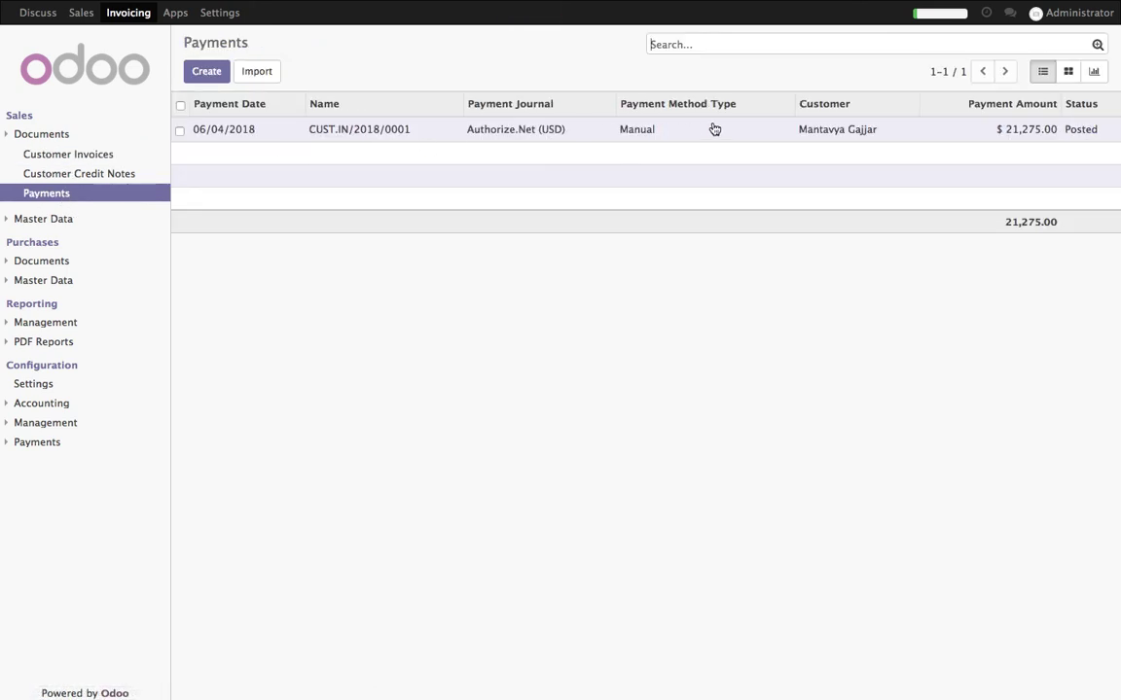
Check CUST.IN/2018/0001's transaction and matching, then open invoice INV/2018/0001 marked Paid
click(526, 137)
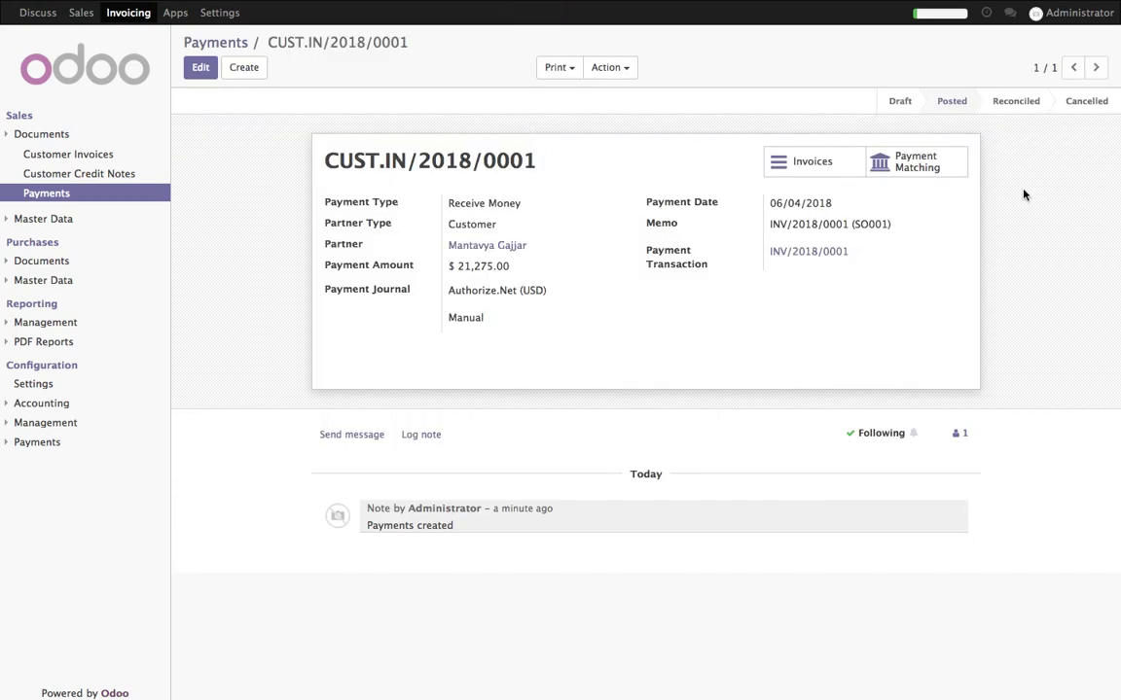
click(790, 256)
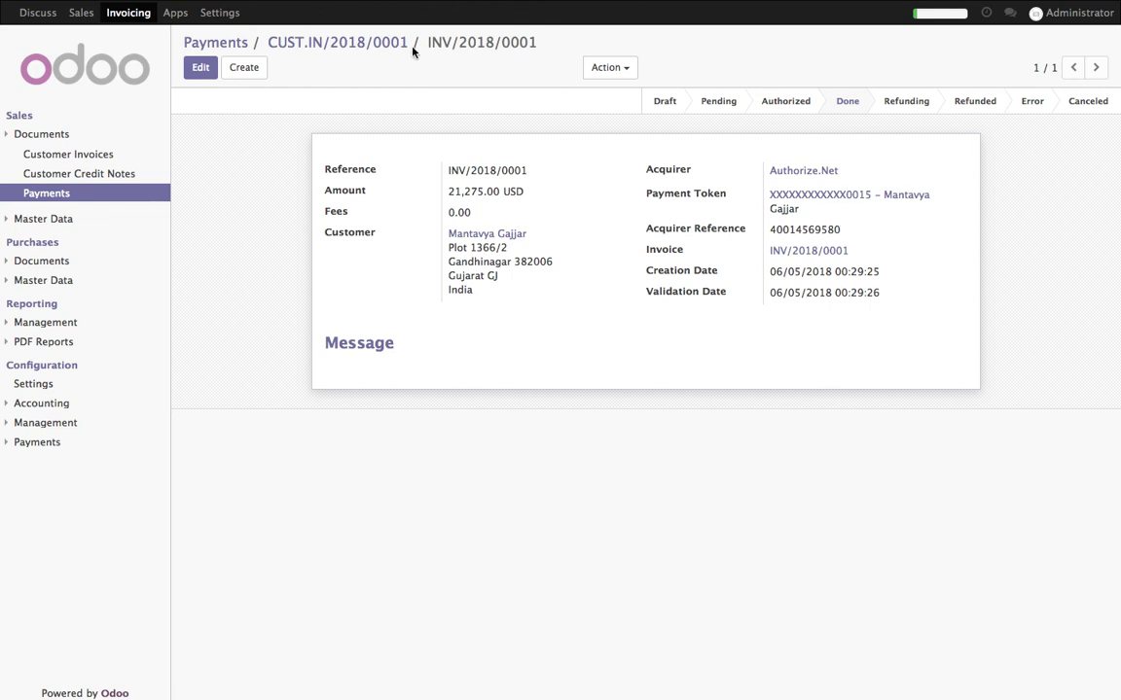
click(394, 43)
click(868, 155)
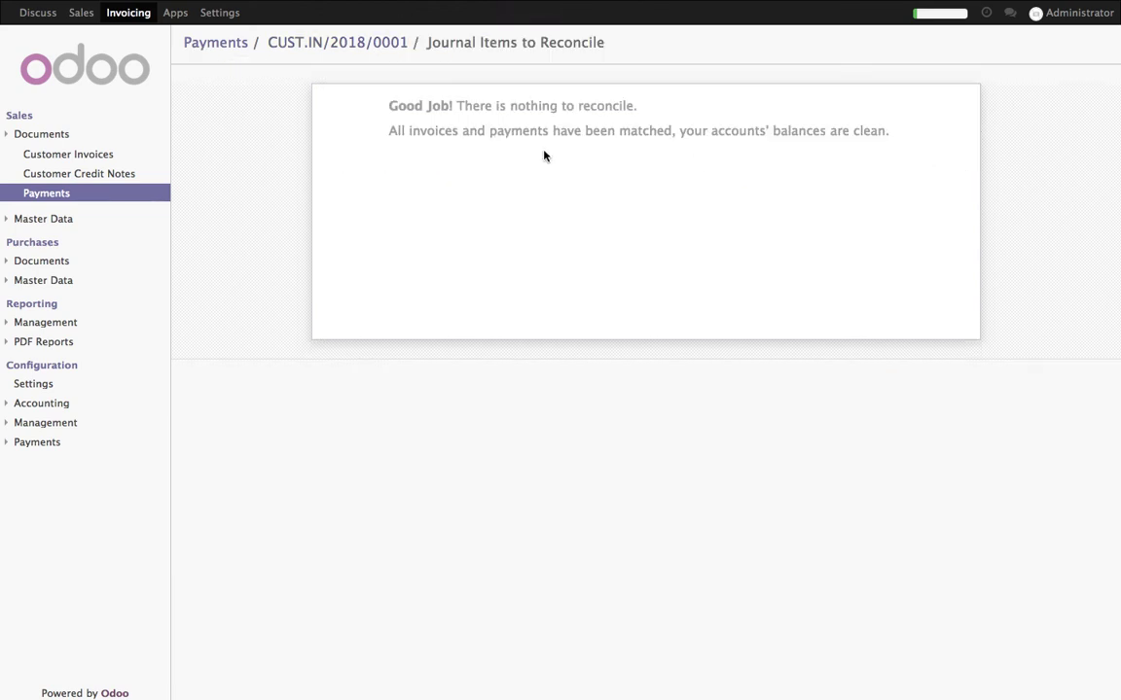
click(395, 43)
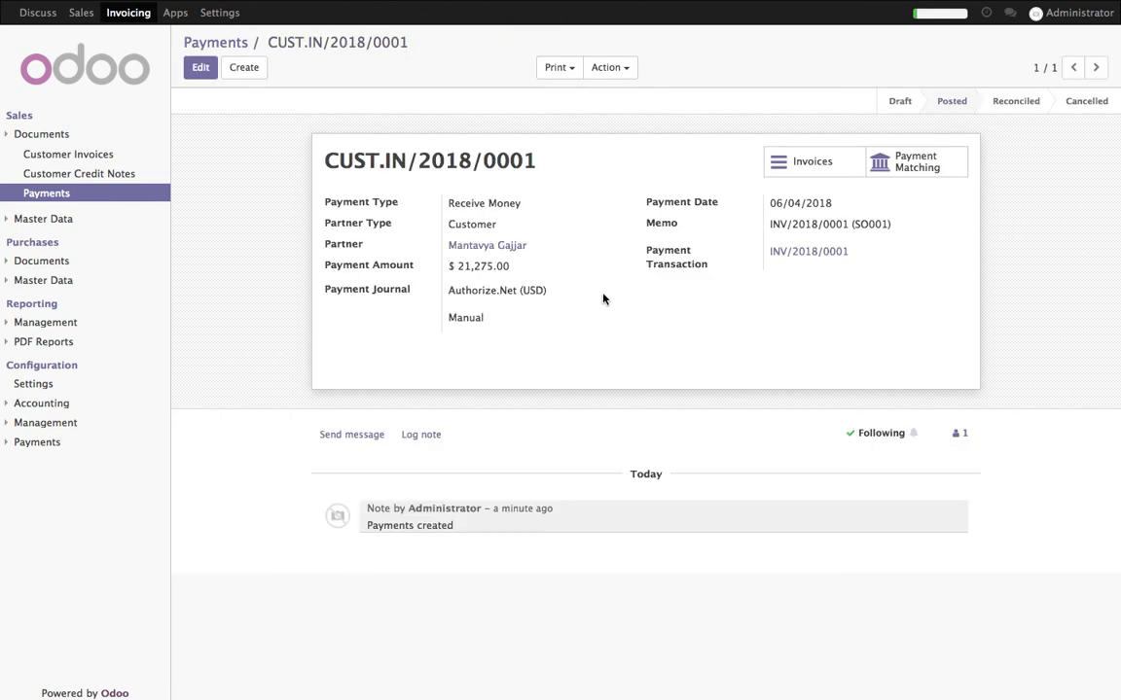
click(207, 43)
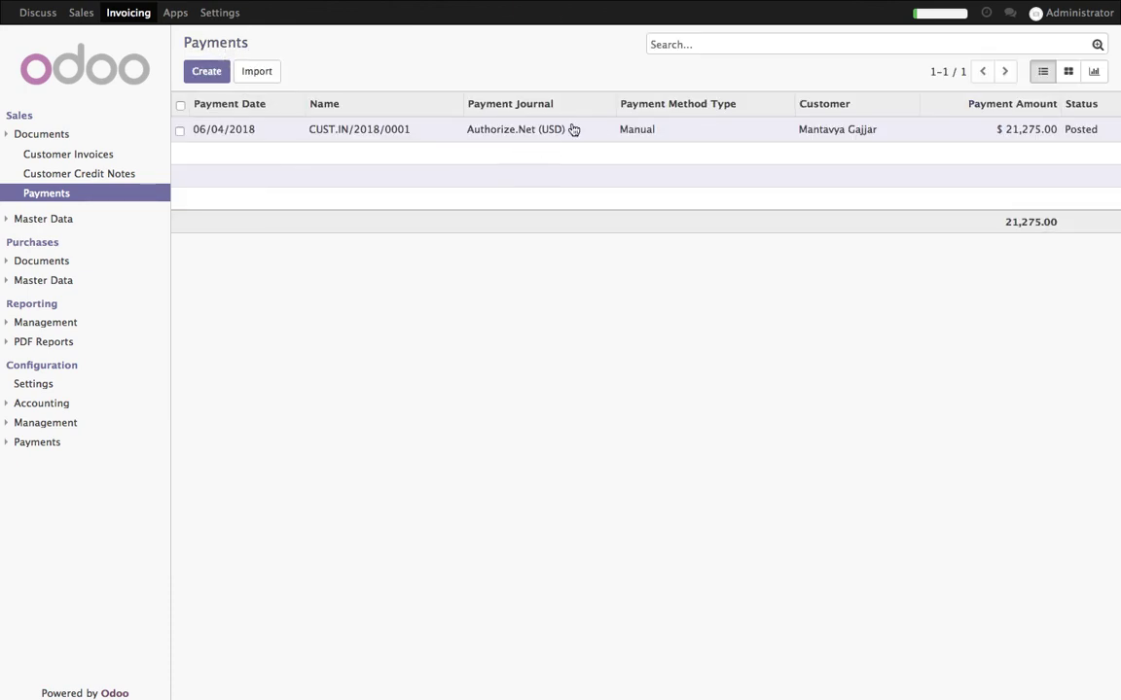
click(93, 154)
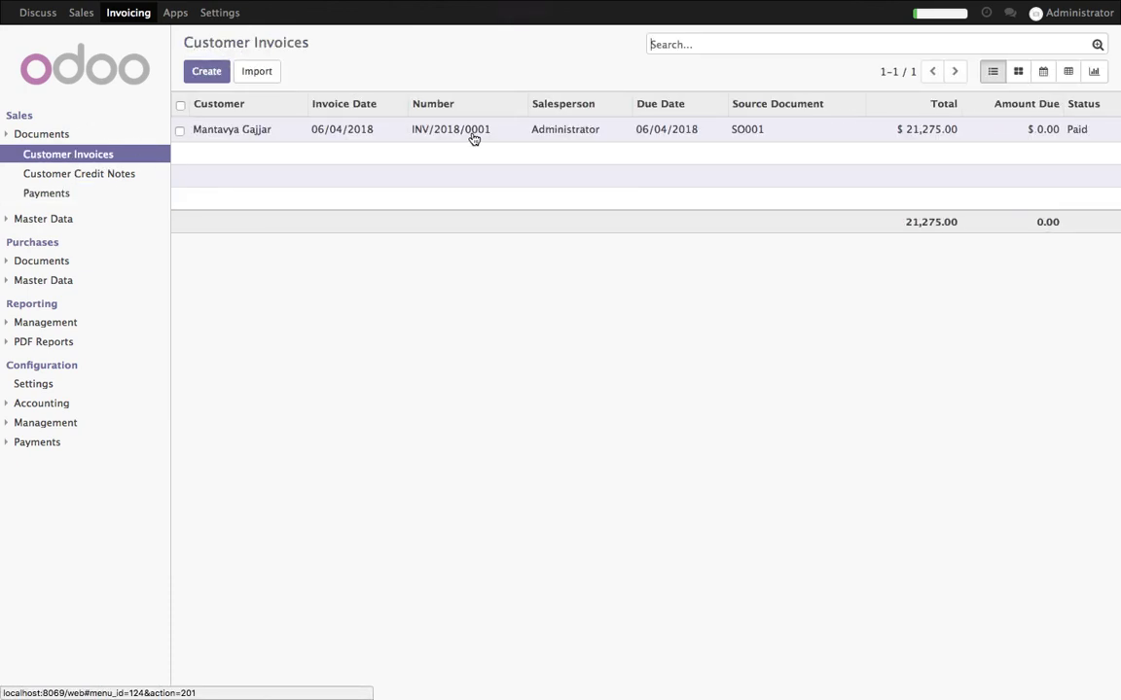
click(690, 129)
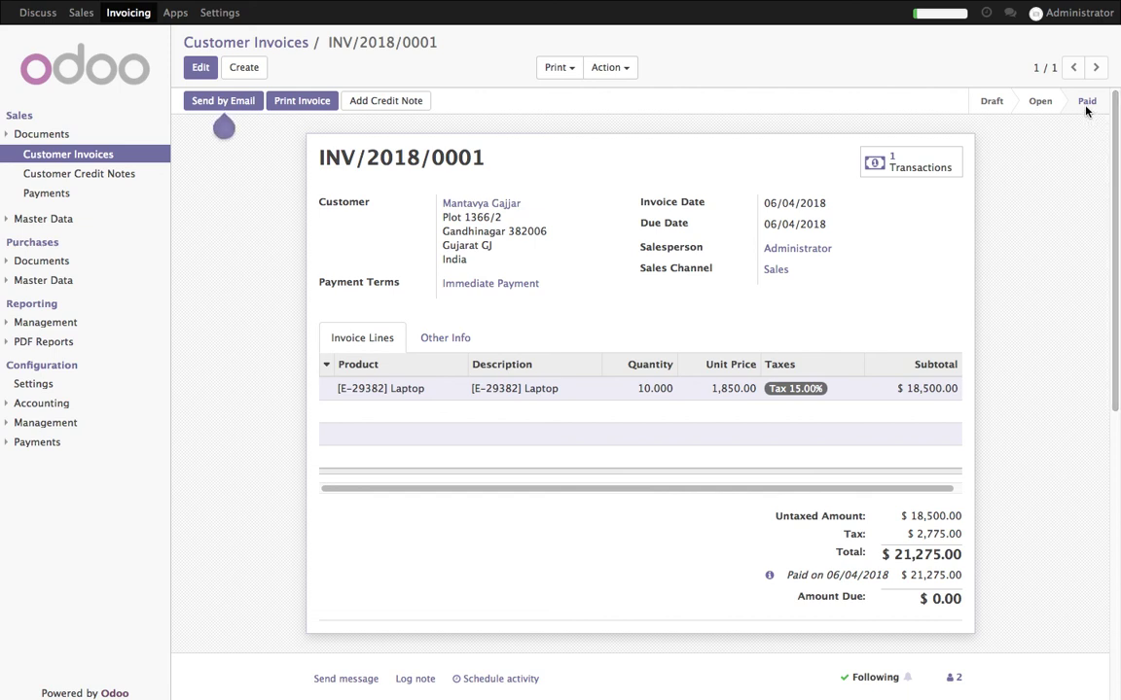